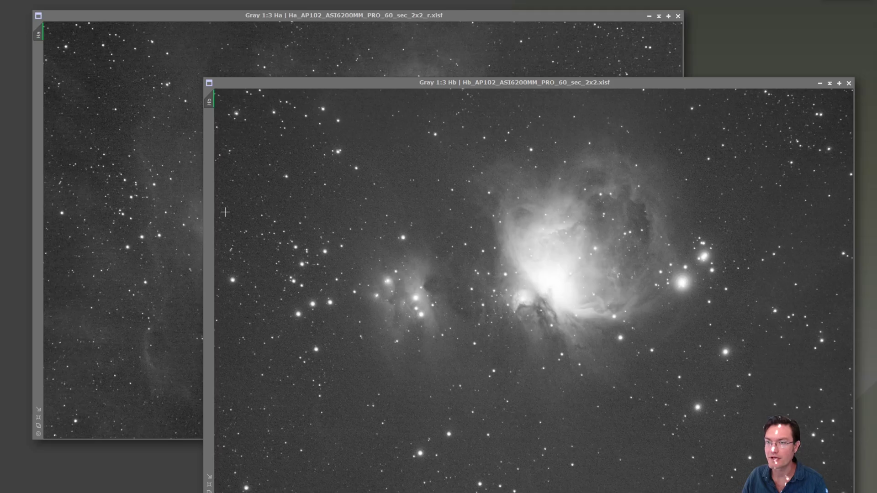
Step: Compare Hb with Ha, then reset and re-apply the STF auto-stretch on Hb
{"action": "left_click", "coordinate": [377, 175]}
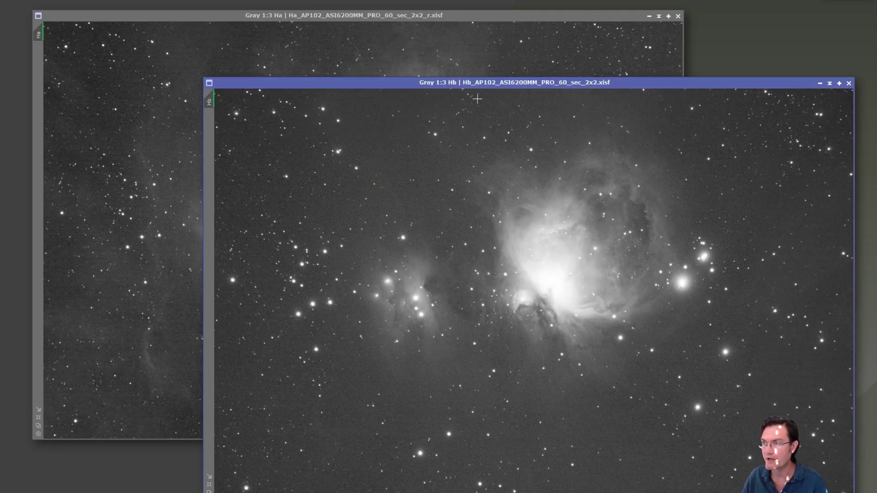
{"action": "left_click", "coordinate": [456, 41]}
{"action": "left_click", "coordinate": [758, 238]}
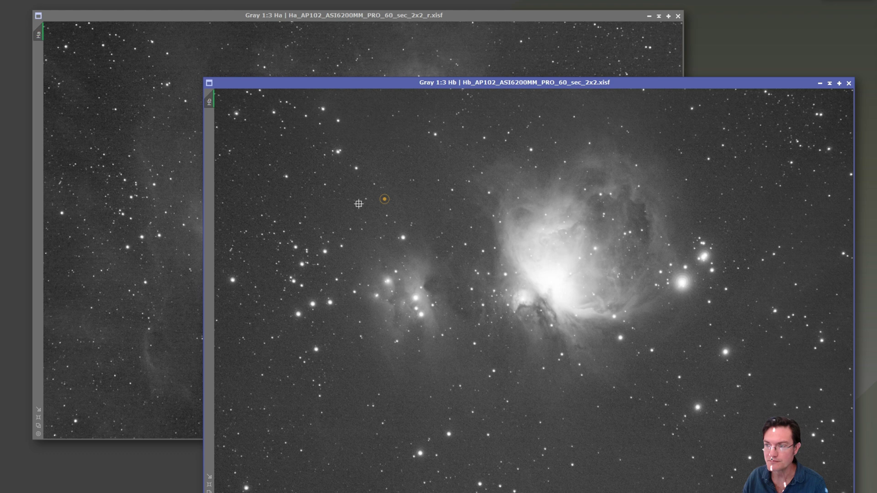
{"action": "left_click", "coordinate": [385, 199]}
{"action": "key", "text": "ctrl+F12"}
{"action": "key", "text": "ctrl+a"}
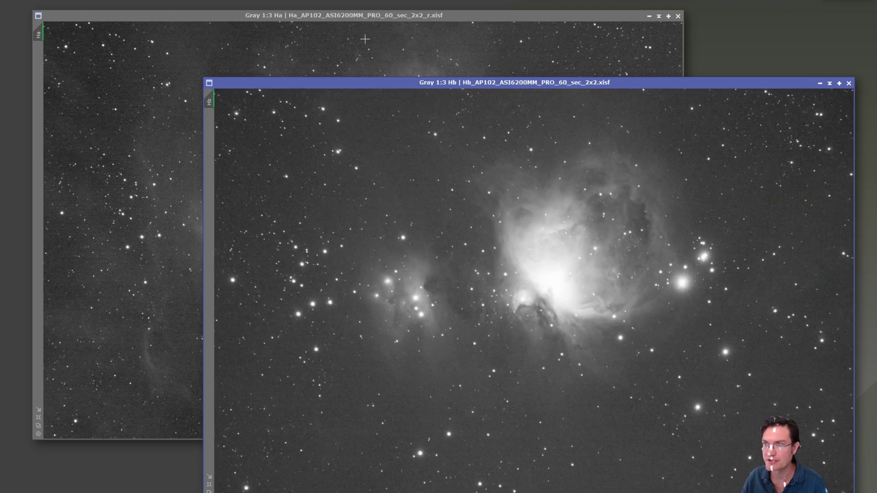
Step: Reset and re-apply the STF auto-stretch on Ha, then flip between Hb and Ha
{"action": "left_click", "coordinate": [366, 38]}
{"action": "key", "text": "ctrl+F12"}
{"action": "key", "text": "ctrl+a"}
{"action": "left_click", "coordinate": [725, 222]}
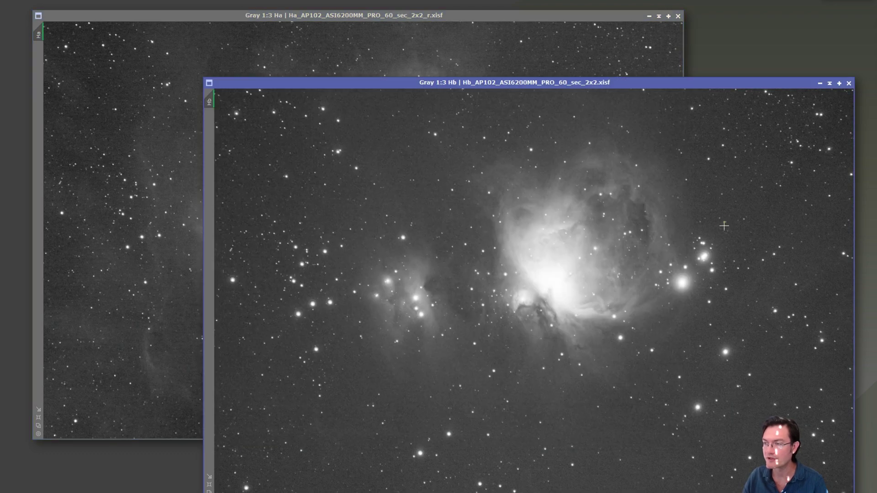
{"action": "left_click", "coordinate": [399, 57]}
{"action": "left_click", "coordinate": [737, 292]}
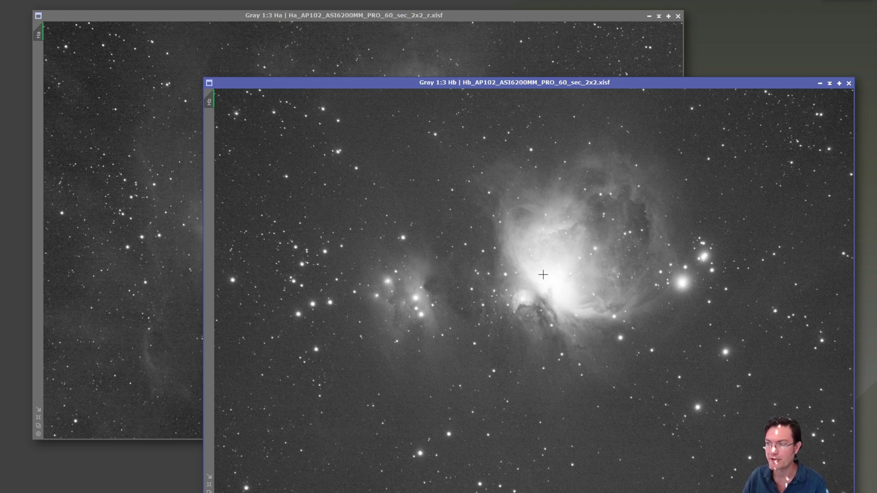
Step: Keep comparing Ha and Hb, finishing with the Ha image in front
{"action": "left_click", "coordinate": [521, 54]}
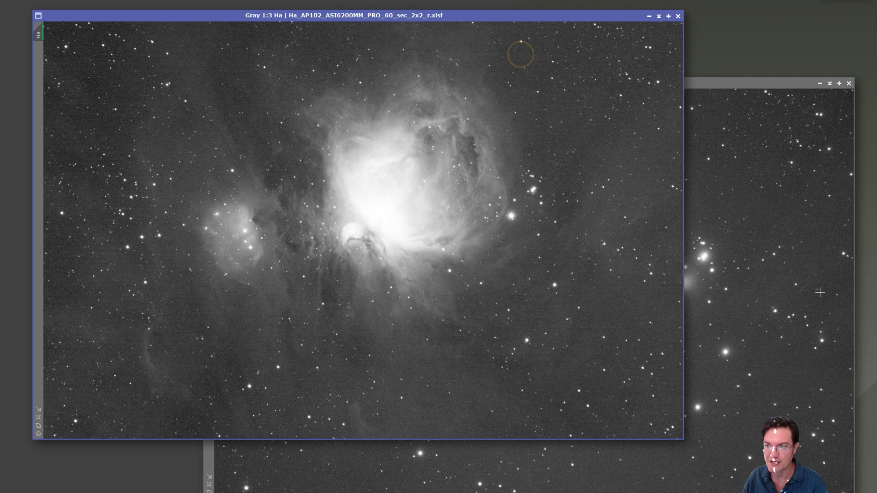
{"action": "left_click", "coordinate": [717, 328]}
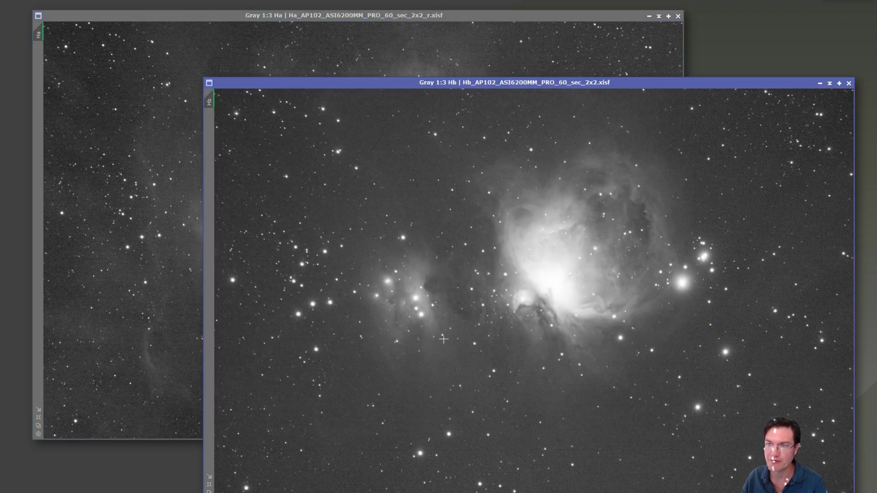
{"action": "left_click", "coordinate": [403, 60]}
{"action": "left_click", "coordinate": [719, 282]}
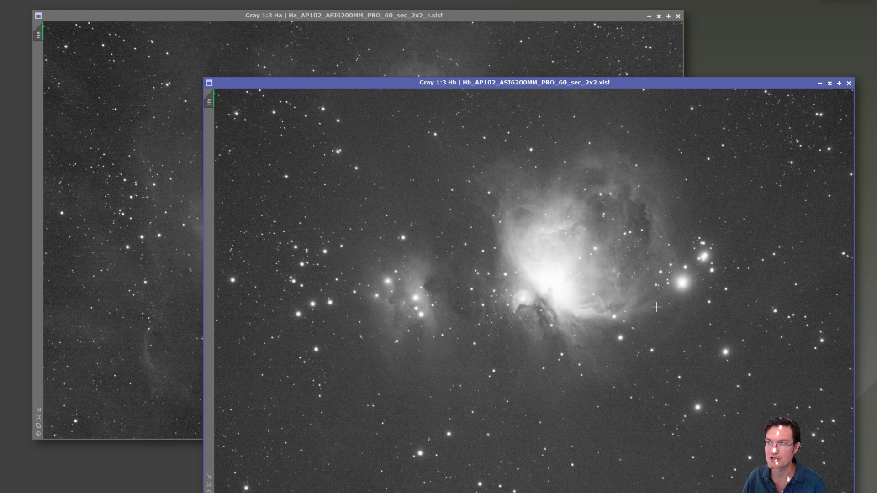
{"action": "left_click", "coordinate": [483, 44]}
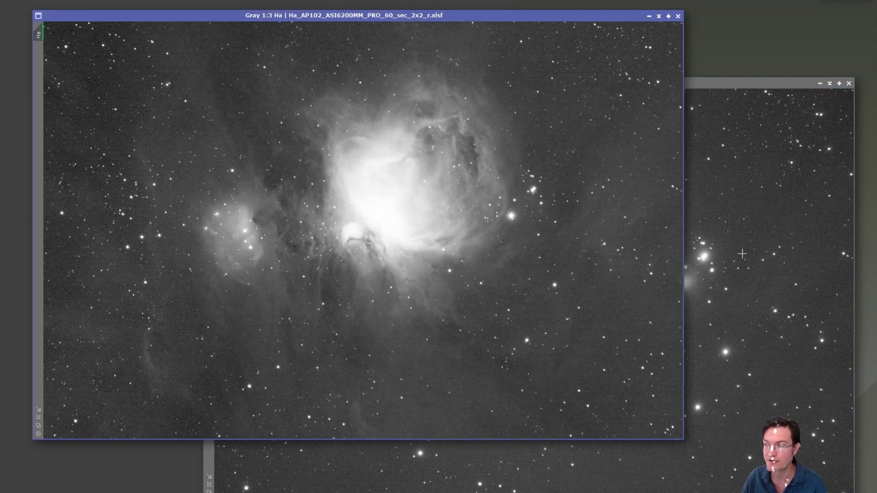
{"action": "left_click", "coordinate": [766, 265]}
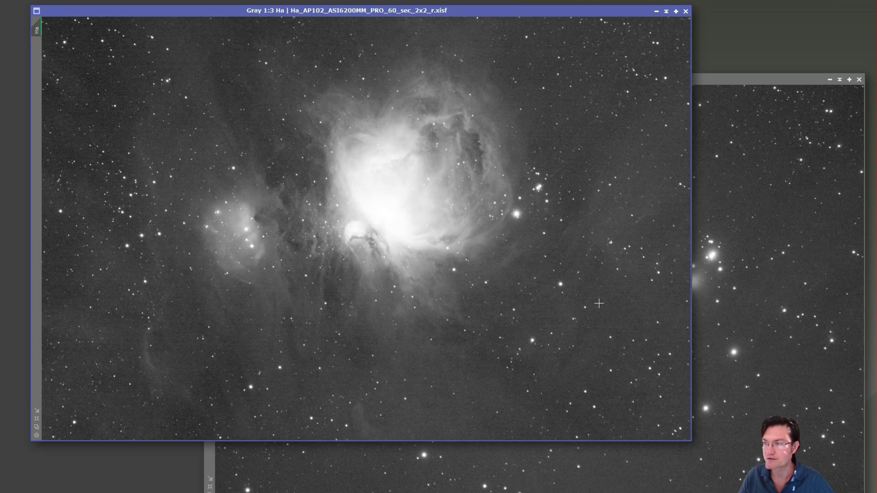
Step: Make Hb the active image and launch the SetiAstro Automatic DBE script
{"action": "left_click", "coordinate": [764, 294]}
{"action": "key", "text": "ctrl+Tab"}
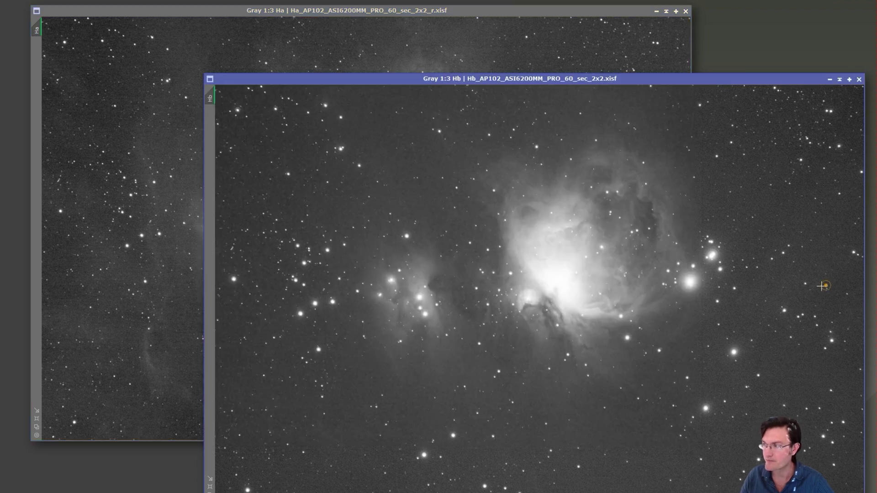
{"action": "left_click", "coordinate": [827, 286]}
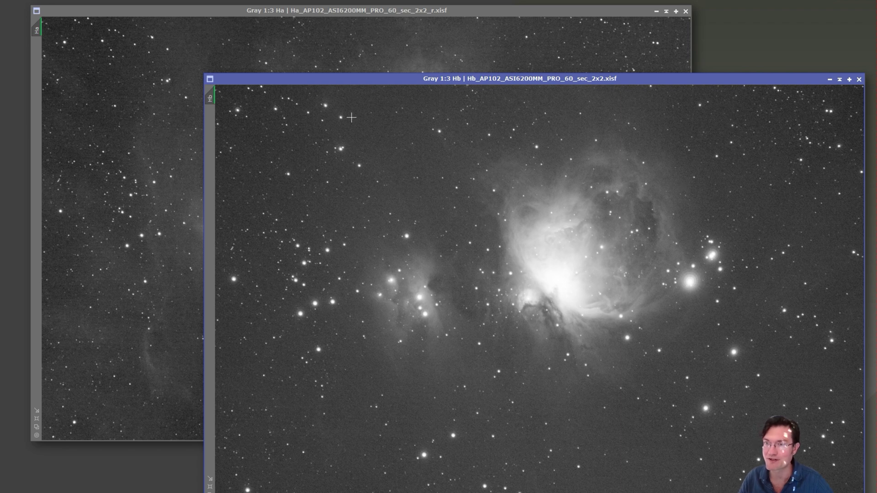
{"action": "left_click", "coordinate": [233, 1]}
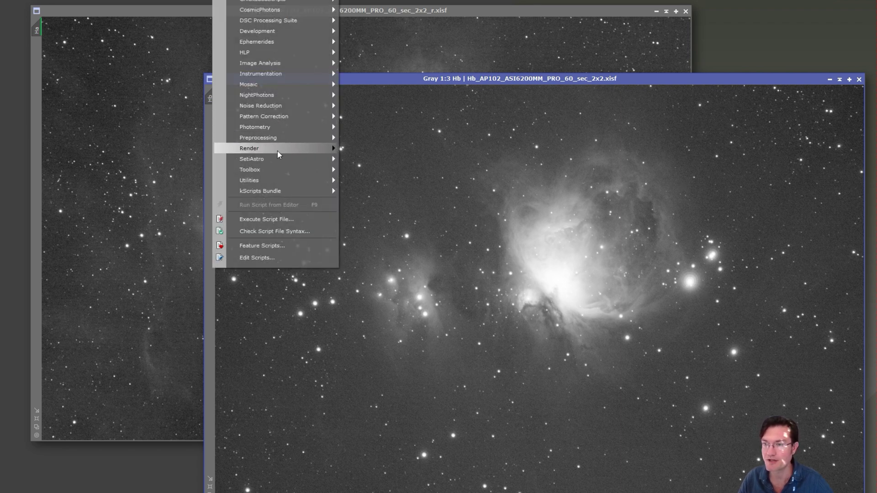
{"action": "mouse_move", "coordinate": [275, 158]}
{"action": "left_click", "coordinate": [380, 183]}
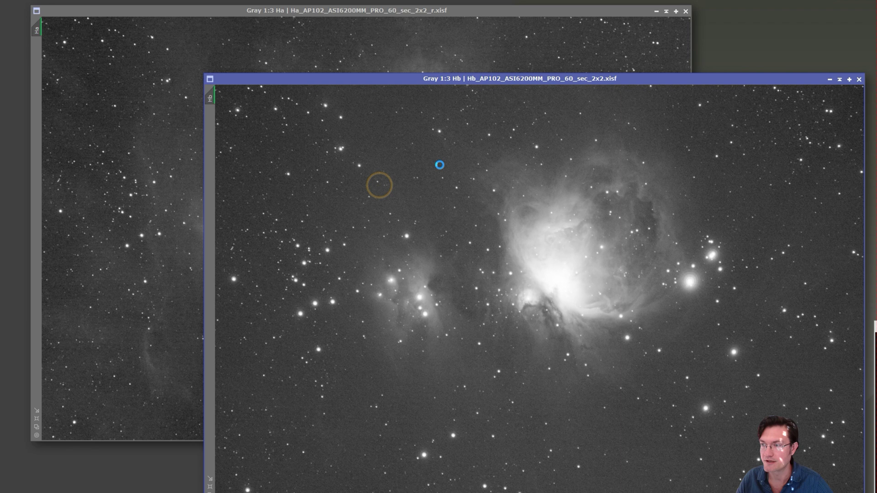
Step: Enable User Defined Exclusion Area and box out the left nebula and bright core
{"action": "left_click", "coordinate": [416, 253]}
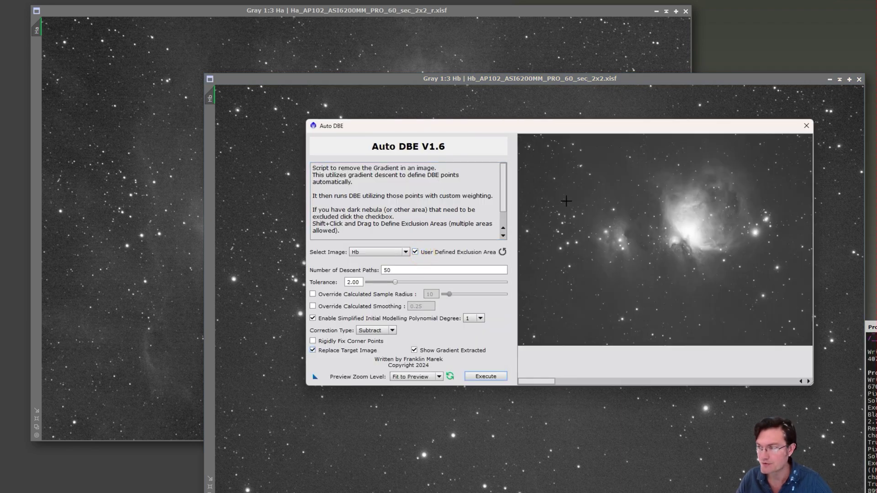
{"action": "left_click_drag", "start_coordinate": [572, 206], "coordinate": [635, 299]}
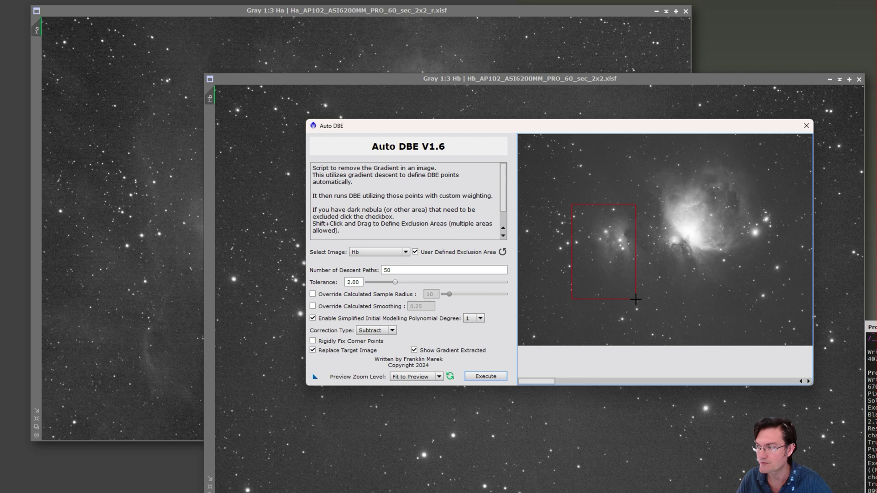
{"action": "left_click_drag", "start_coordinate": [629, 235], "coordinate": [700, 255]}
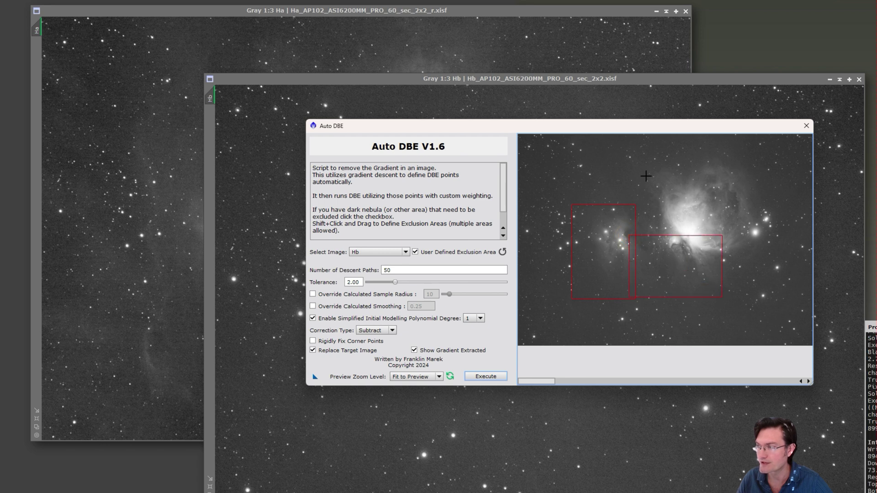
{"action": "left_click_drag", "start_coordinate": [645, 169], "coordinate": [709, 269]}
{"action": "left_click_drag", "start_coordinate": [683, 154], "coordinate": [774, 275]}
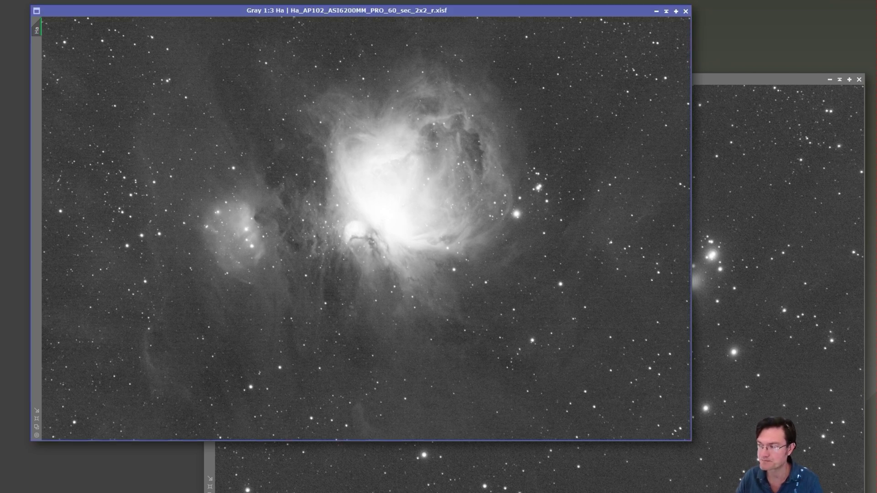
Step: Enter the expression $T-min($T) as the PixelMath RGB/K expression
{"action": "left_click_drag", "start_coordinate": [810, 219], "coordinate": [565, 127]}
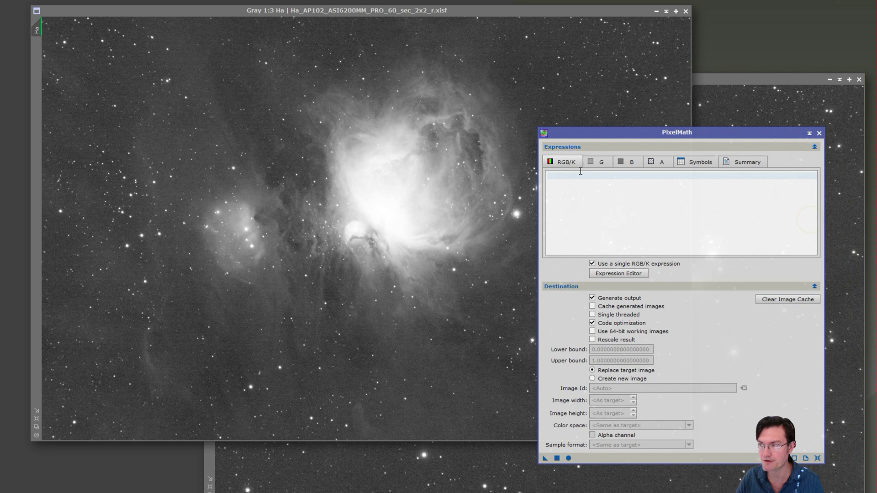
{"action": "left_click", "coordinate": [580, 173]}
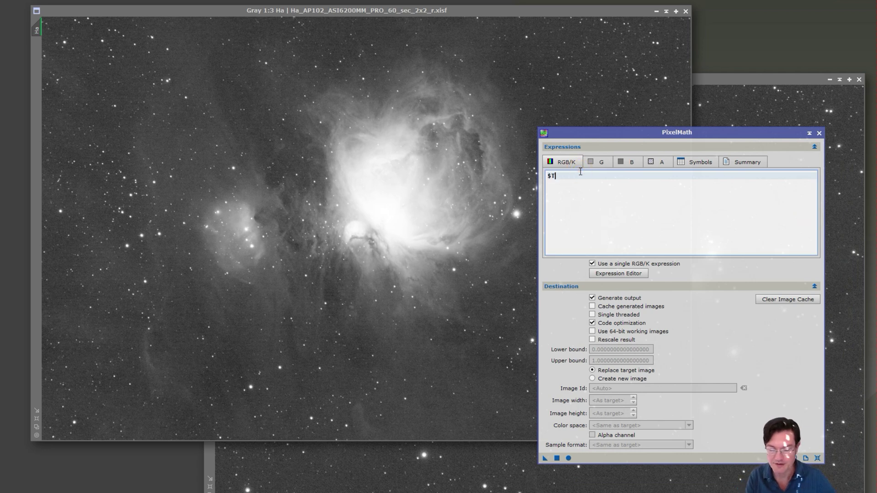
{"action": "type", "text": "$T-min()"}
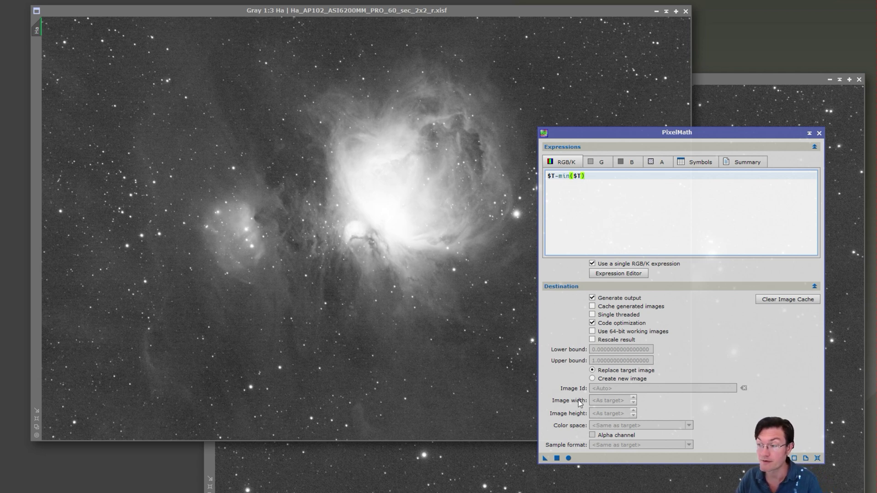
Step: Apply the minimum subtraction to Ha and Hb, then re-apply Ha's auto-stretch
{"action": "left_click_drag", "start_coordinate": [545, 459], "coordinate": [521, 352]}
{"action": "left_click_drag", "start_coordinate": [545, 459], "coordinate": [614, 181]}
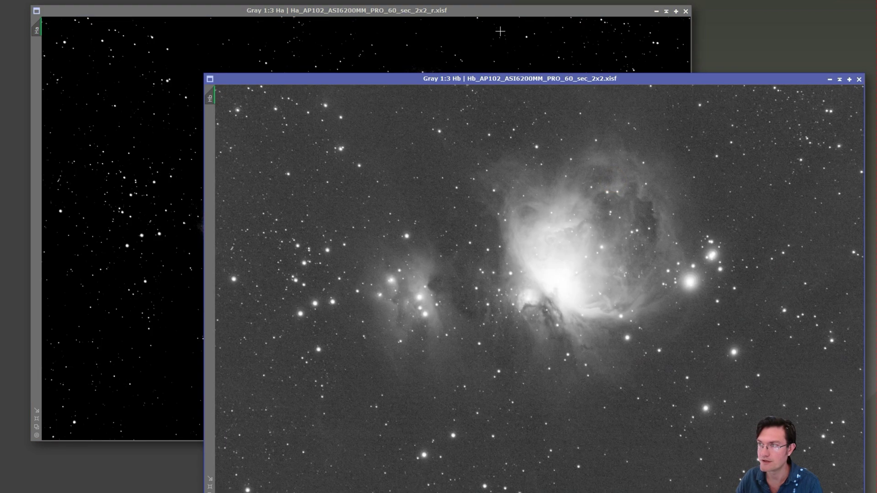
{"action": "left_click", "coordinate": [501, 57]}
{"action": "key", "text": "ctrl+a"}
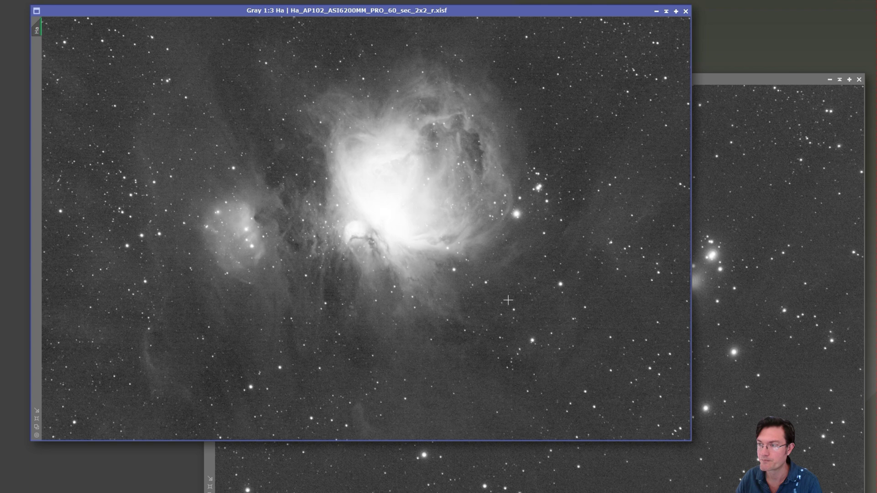
{"action": "left_click", "coordinate": [785, 248]}
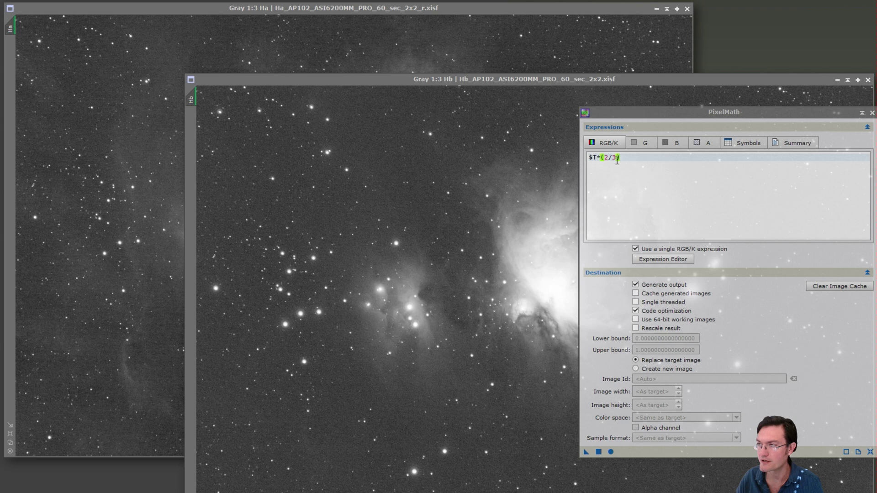
Step: Apply the $T*(2/3) scaling to Hb, close PixelMath, and bring Ha forward
{"action": "left_click_drag", "start_coordinate": [586, 451], "coordinate": [480, 351]}
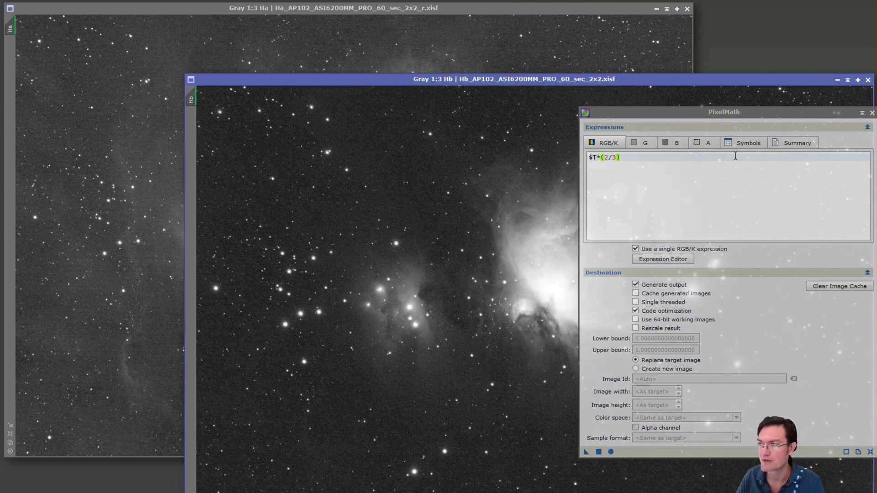
{"action": "left_click", "coordinate": [872, 113]}
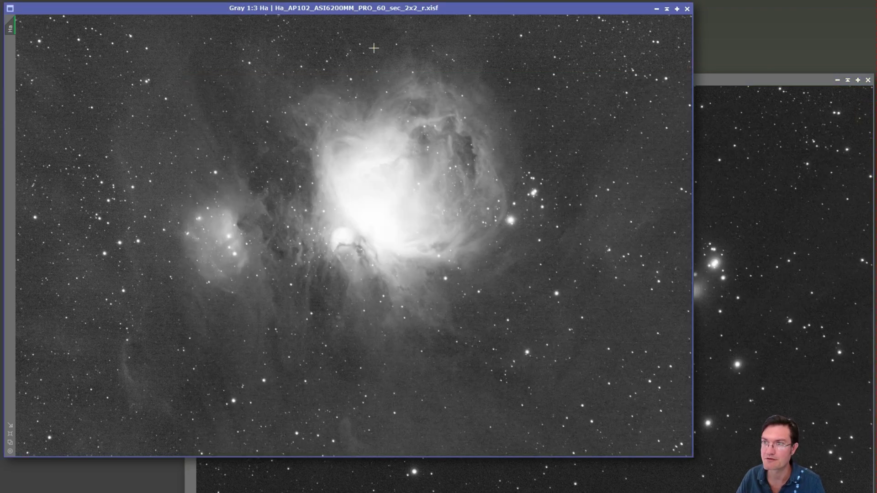
{"action": "left_click", "coordinate": [372, 47]}
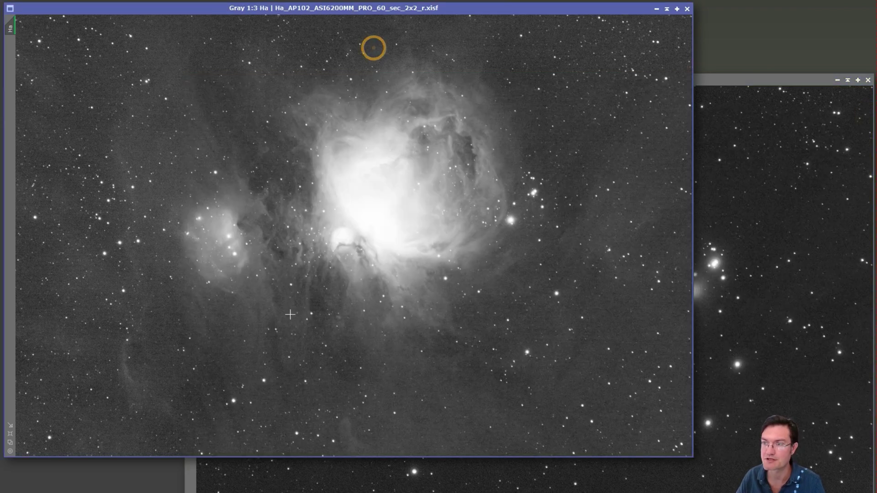
Step: Reset and re-apply the STF auto-stretch on Hb to reveal the nebula
{"action": "left_click", "coordinate": [775, 214]}
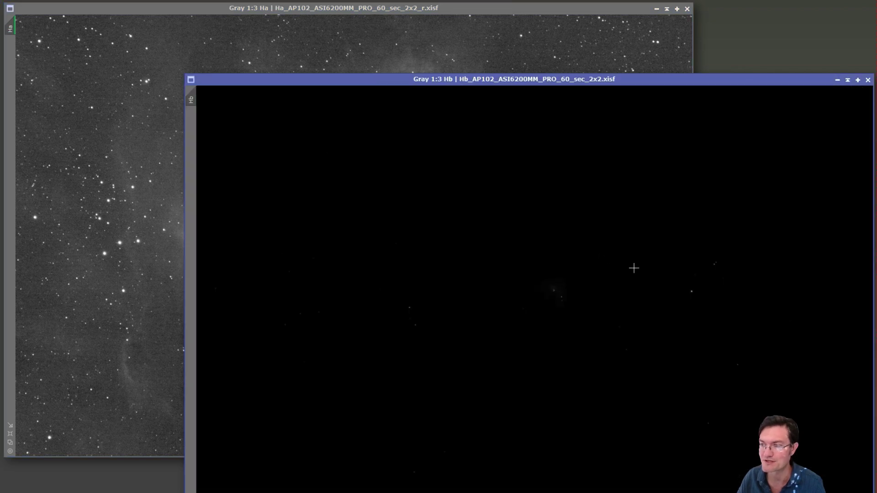
{"action": "key", "text": "ctrl+F12"}
{"action": "key", "text": "ctrl+a"}
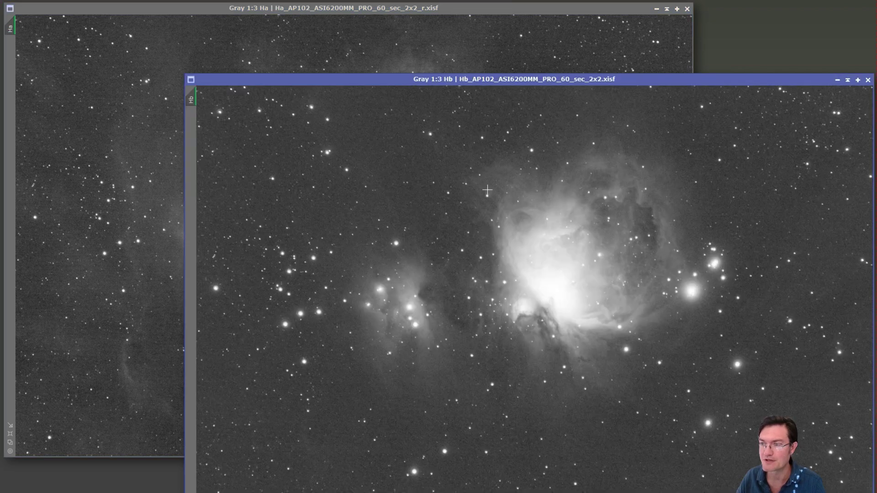
Step: Read pixel values across the Hb and Ha nebula, leaving Hb in front
{"action": "left_click", "coordinate": [273, 201]}
{"action": "left_click_drag", "start_coordinate": [287, 150], "coordinate": [286, 163]}
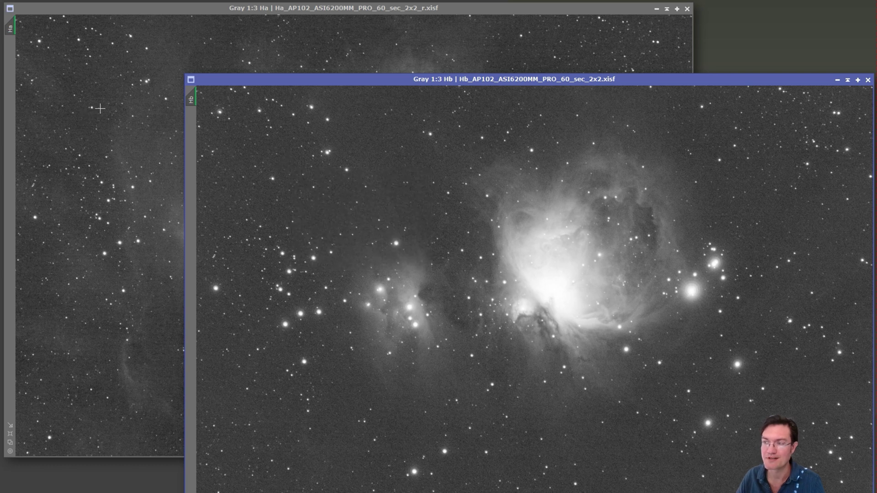
{"action": "left_click", "coordinate": [86, 98]}
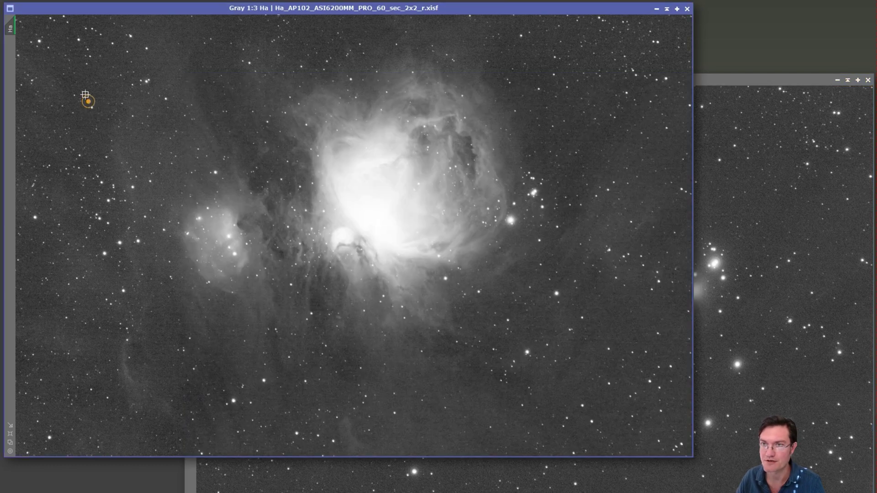
{"action": "left_click_drag", "start_coordinate": [76, 83], "coordinate": [75, 83]}
{"action": "left_click", "coordinate": [814, 233]}
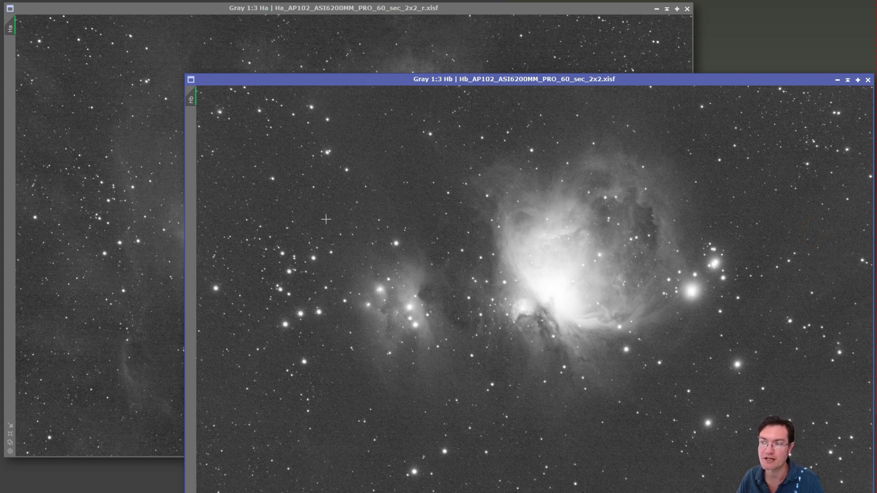
{"action": "left_click_drag", "start_coordinate": [326, 219], "coordinate": [327, 205]}
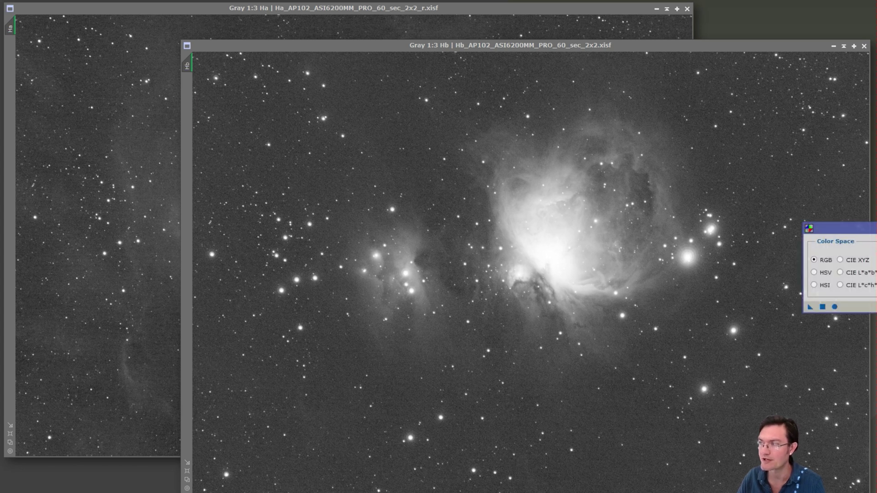
Step: Assign Hb to green and blue and Ha to red, producing Image32
{"action": "left_click_drag", "start_coordinate": [841, 228], "coordinate": [252, 178]}
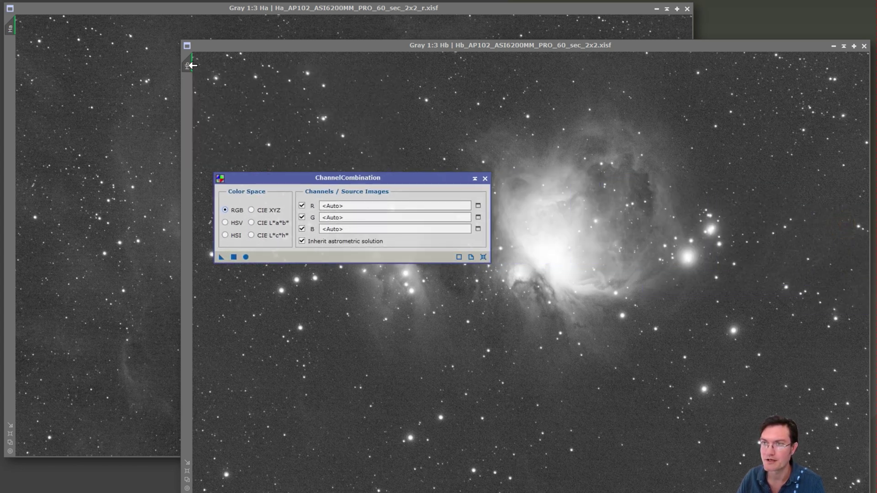
{"action": "left_click_drag", "start_coordinate": [192, 65], "coordinate": [358, 218]}
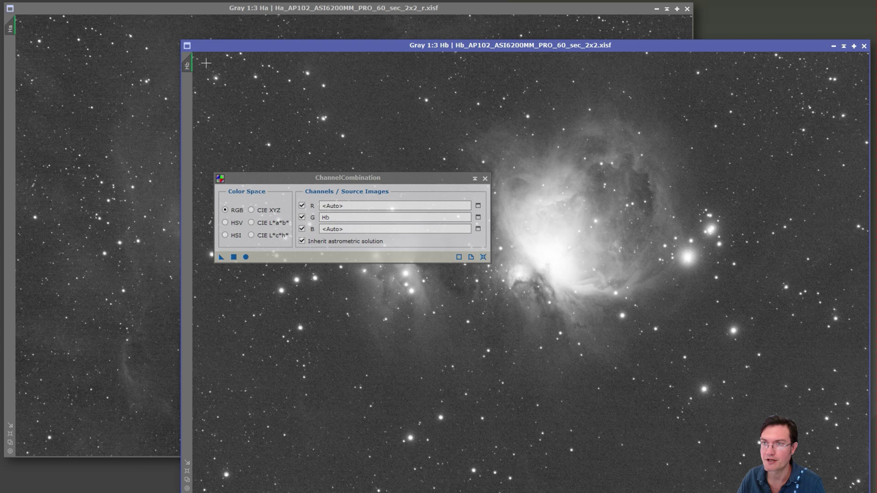
{"action": "left_click_drag", "start_coordinate": [193, 64], "coordinate": [327, 229]}
{"action": "left_click_drag", "start_coordinate": [9, 30], "coordinate": [332, 211]}
{"action": "left_click", "coordinate": [246, 257]}
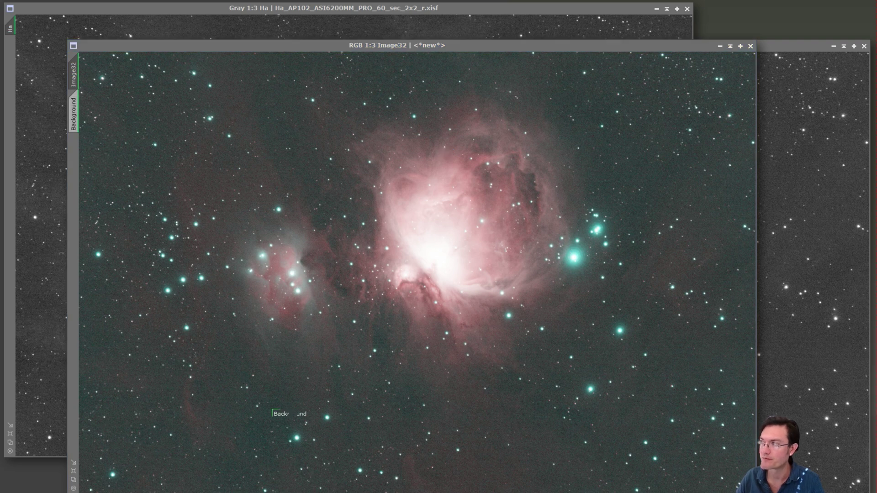
Step: Set Image32's Background preview as reference and apply BackgroundNeutralization to Image32
{"action": "left_click_drag", "start_coordinate": [622, 31], "coordinate": [564, 230]}
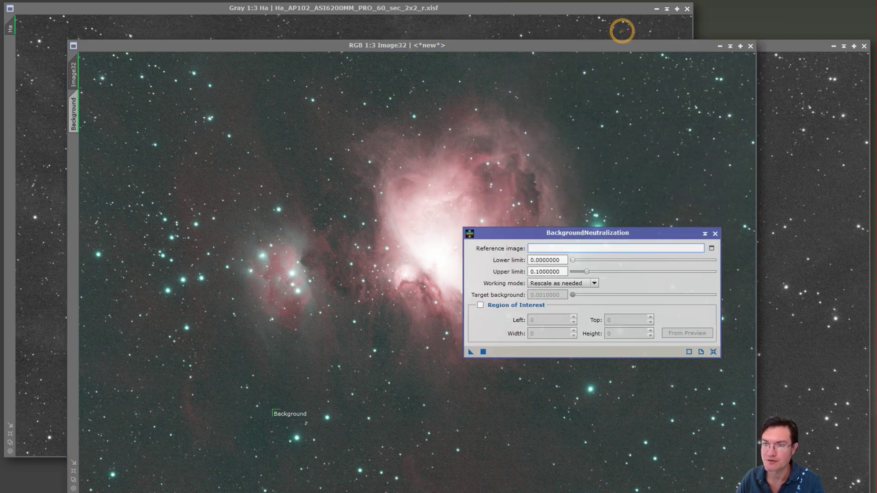
{"action": "left_click", "coordinate": [72, 117]}
{"action": "left_click_drag", "start_coordinate": [72, 117], "coordinate": [486, 303]}
{"action": "left_click_drag", "start_coordinate": [471, 352], "coordinate": [74, 78]}
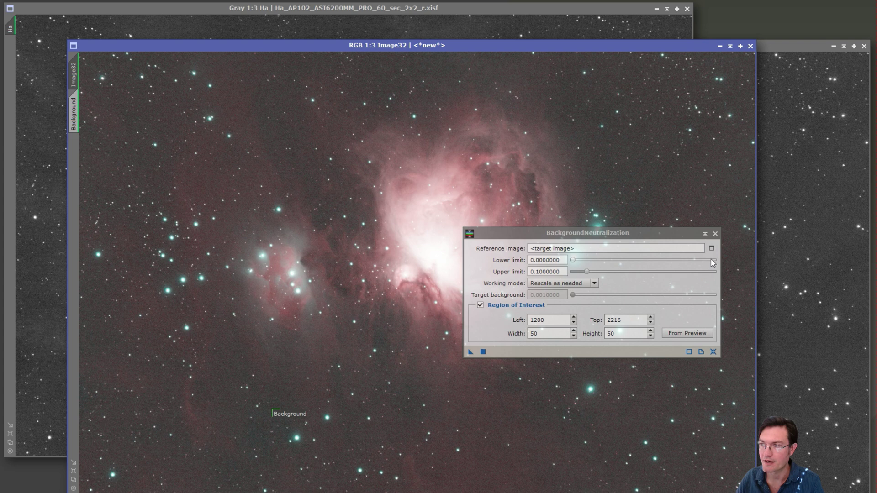
{"action": "left_click", "coordinate": [715, 233]}
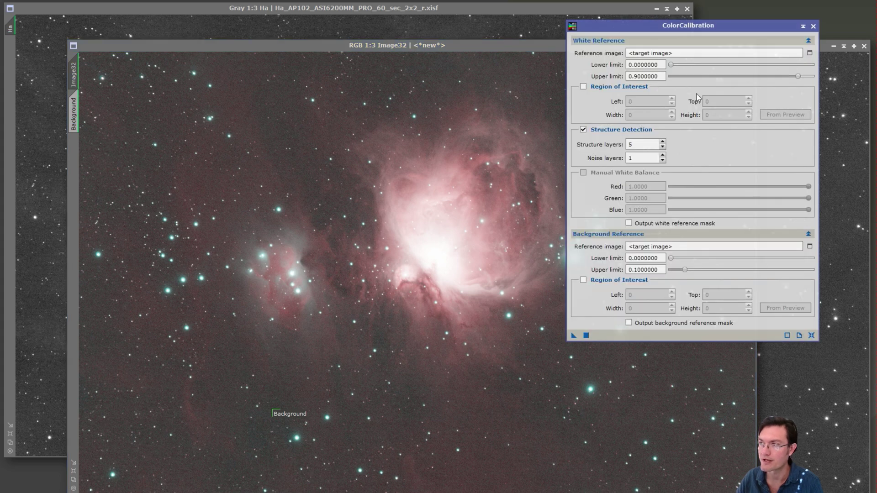
Step: Set the Background preview as background reference and apply ColorCalibration to Image32
{"action": "left_click", "coordinate": [72, 121]}
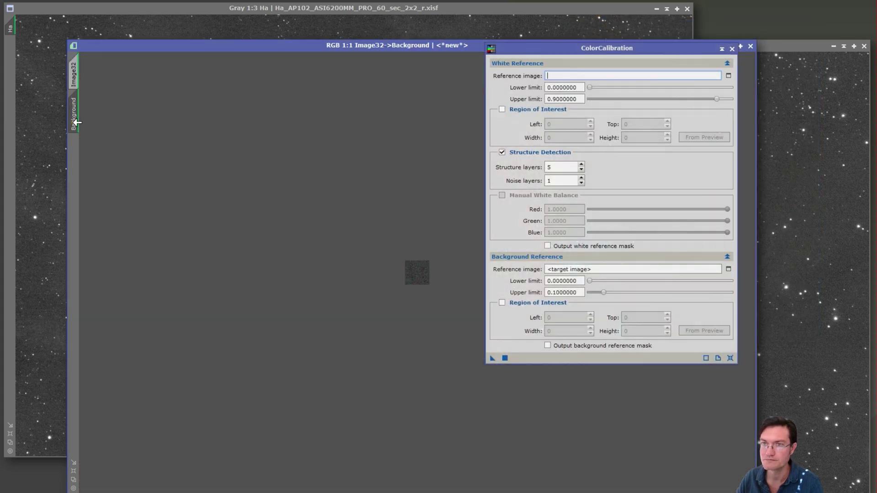
{"action": "left_click_drag", "start_coordinate": [72, 119], "coordinate": [506, 322]}
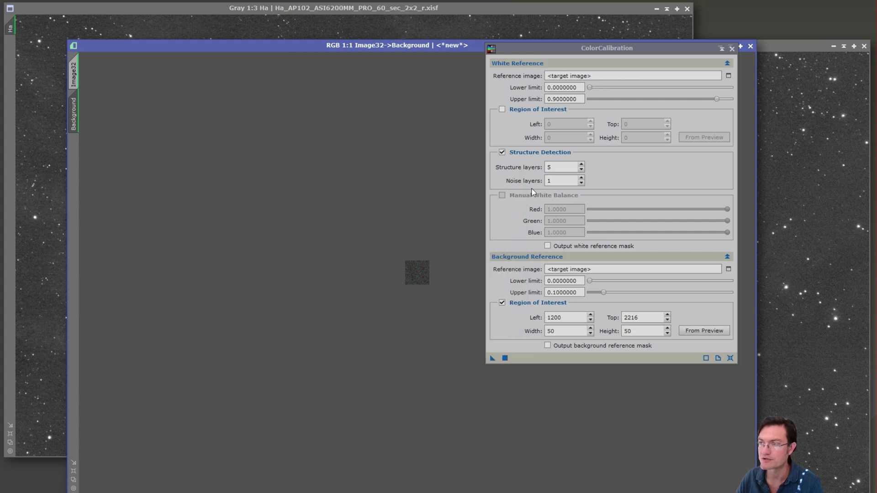
{"action": "left_click_drag", "start_coordinate": [492, 358], "coordinate": [97, 78]}
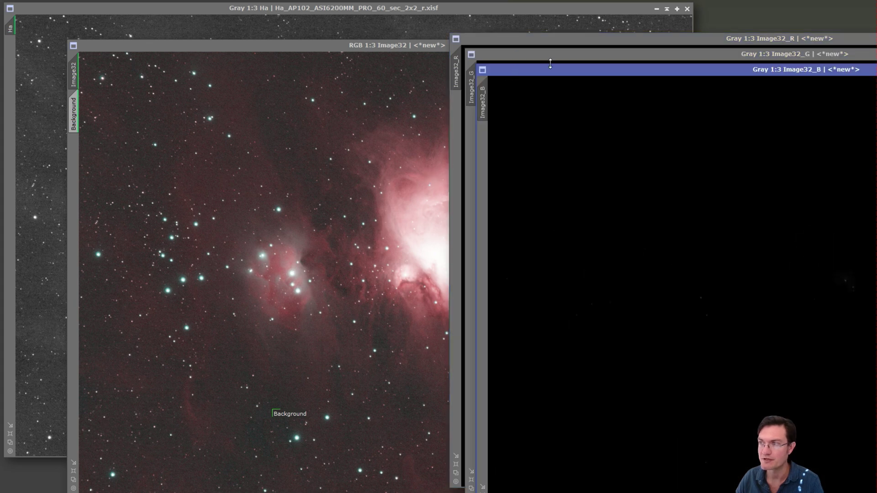
Step: Close Image32_B and rename Image32_R to HaCalibrated
{"action": "left_click_drag", "start_coordinate": [566, 67], "coordinate": [20, 143]}
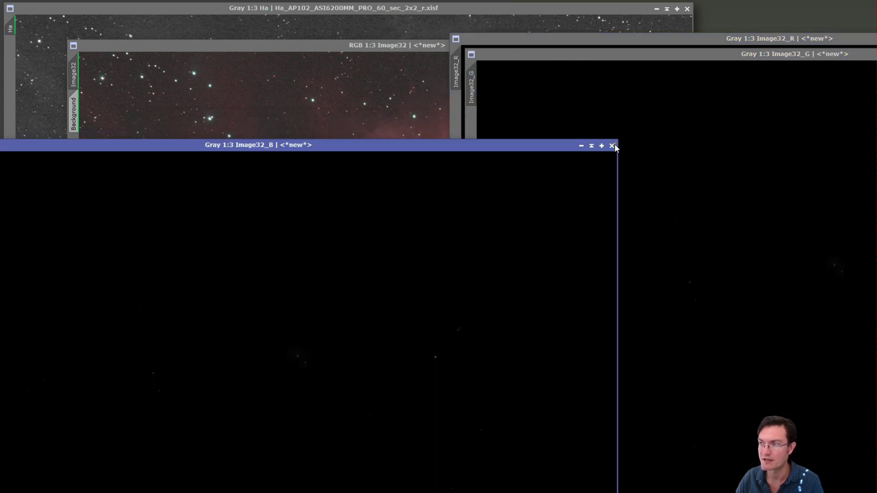
{"action": "left_click", "coordinate": [613, 145]}
{"action": "left_click_drag", "start_coordinate": [556, 38], "coordinate": [288, 63]}
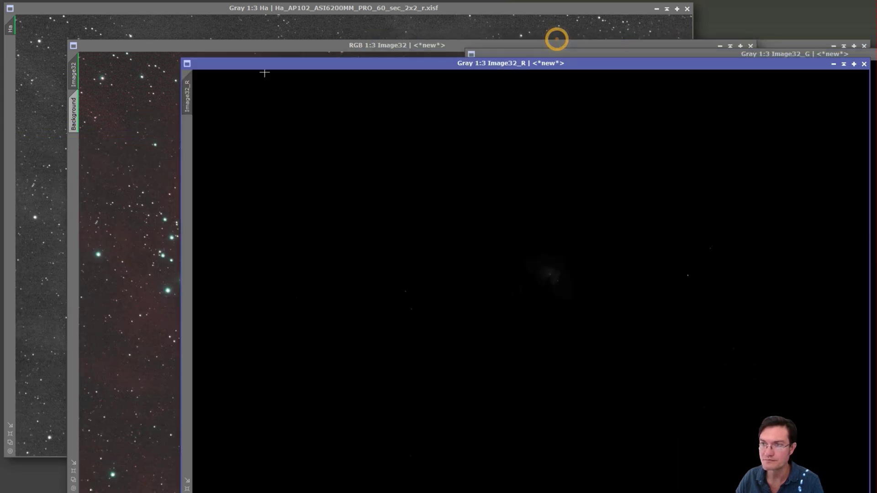
{"action": "double_click", "coordinate": [188, 97]}
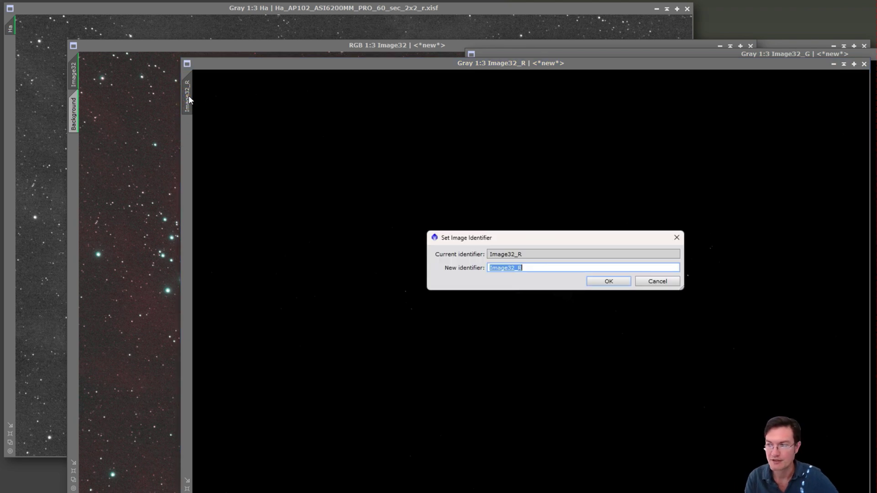
{"action": "type", "text": "Ha"}
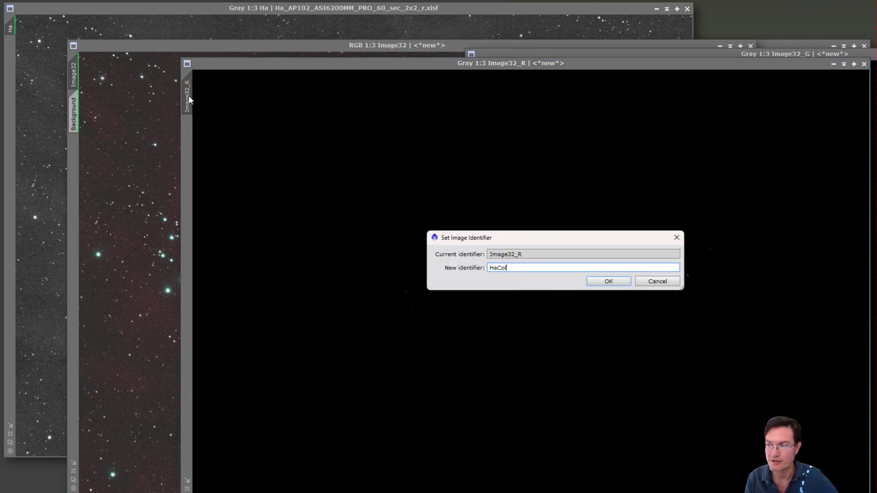
{"action": "type", "text": "Calibrated"}
{"action": "key", "text": "Return"}
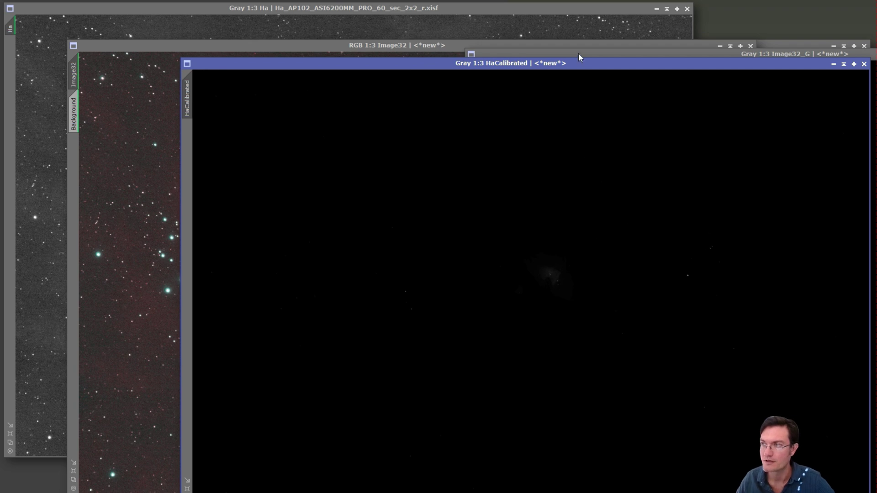
Step: Rename Image32_G to HbCalibrated
{"action": "left_click_drag", "start_coordinate": [578, 55], "coordinate": [306, 73]}
{"action": "double_click", "coordinate": [199, 105]}
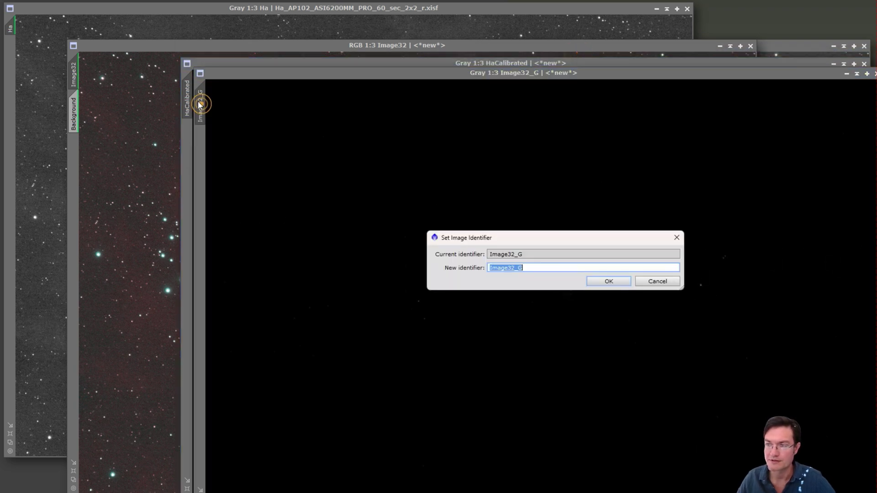
{"action": "type", "text": "HbCali"}
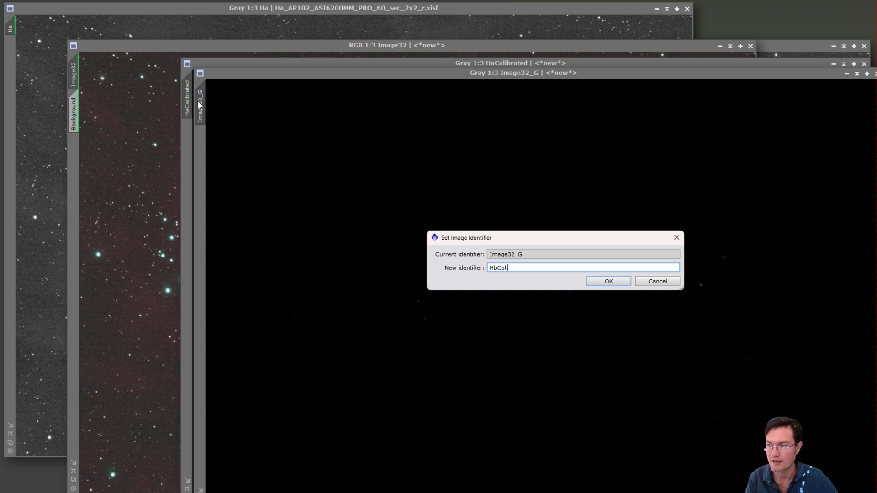
{"action": "type", "text": "brated"}
{"action": "key", "text": "Return"}
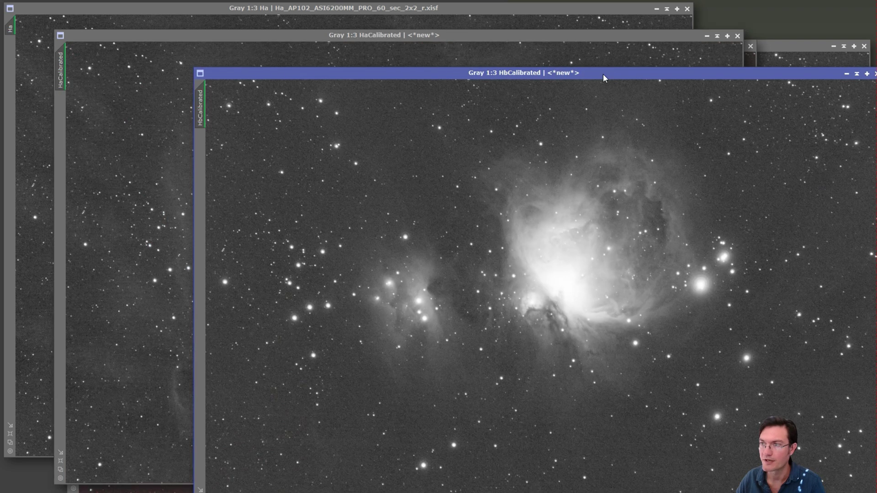
Step: Bring HaCalibrated forward for star removal and inspect pixel values in HaCalibrated_stars
{"action": "left_click_drag", "start_coordinate": [603, 73], "coordinate": [531, 54]}
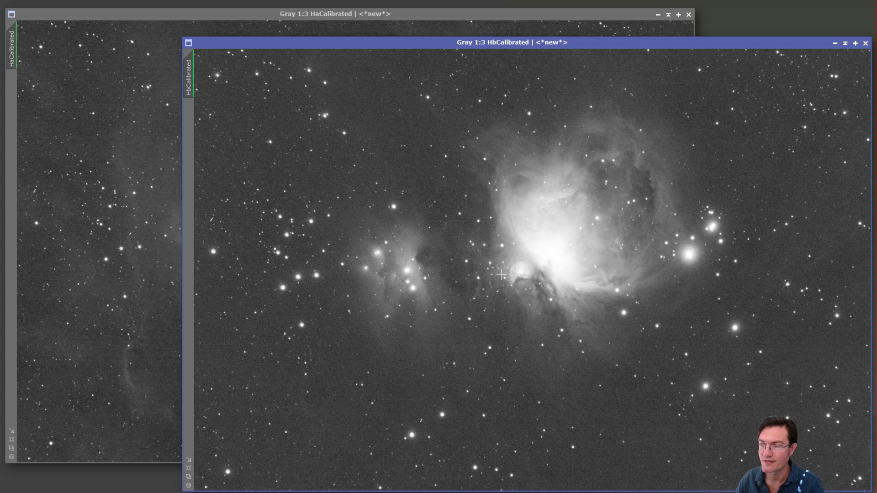
{"action": "left_click", "coordinate": [136, 273]}
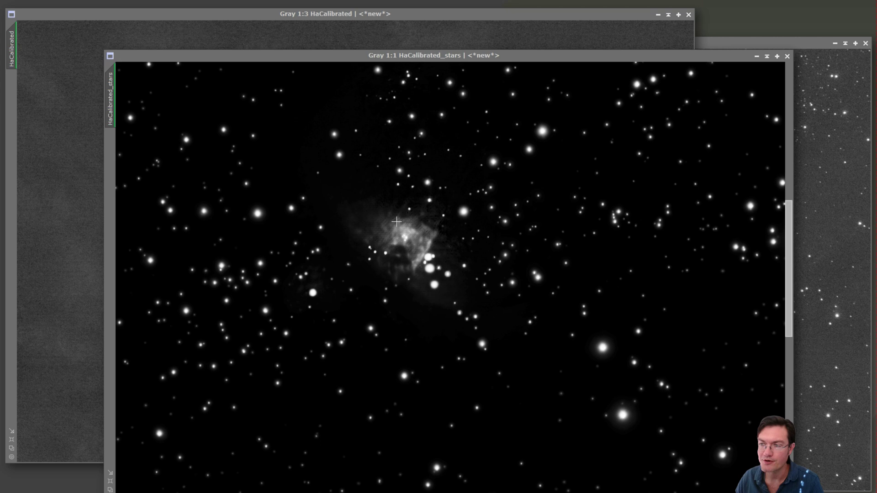
{"action": "left_click_drag", "start_coordinate": [397, 222], "coordinate": [381, 251]}
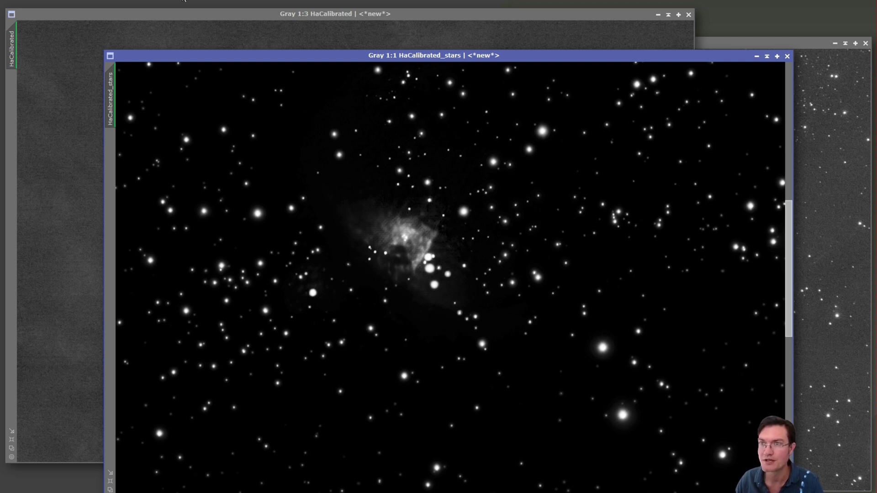
Step: Start CloneStamp on HaCalibrated_stars and pick a dark-sky source area
{"action": "key", "text": "alt+p"}
{"action": "mouse_move", "coordinate": [238, 1]}
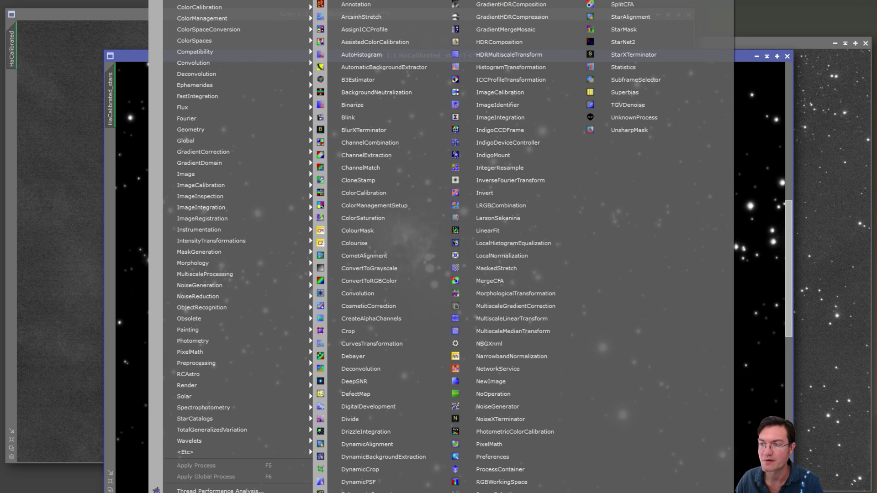
{"action": "left_click", "coordinate": [358, 180]}
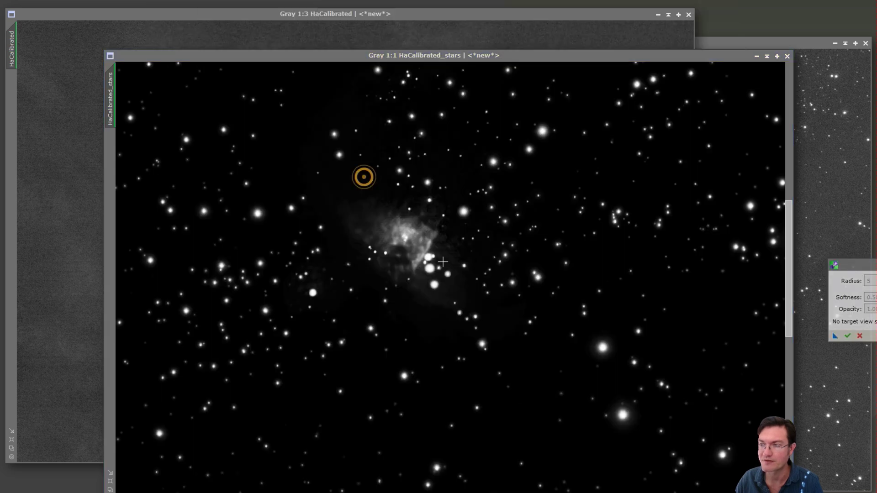
{"action": "left_click", "coordinate": [522, 432]}
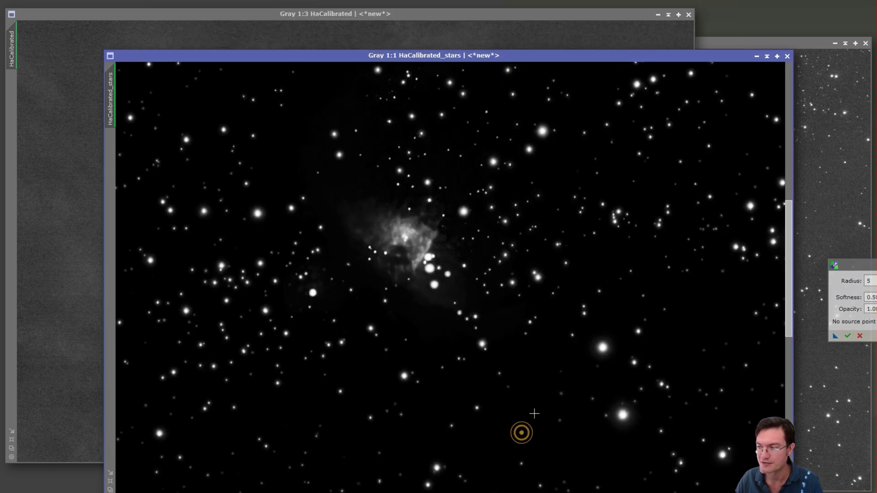
{"action": "left_click", "coordinate": [514, 431], "text": "ctrl"}
{"action": "left_click", "coordinate": [873, 282]}
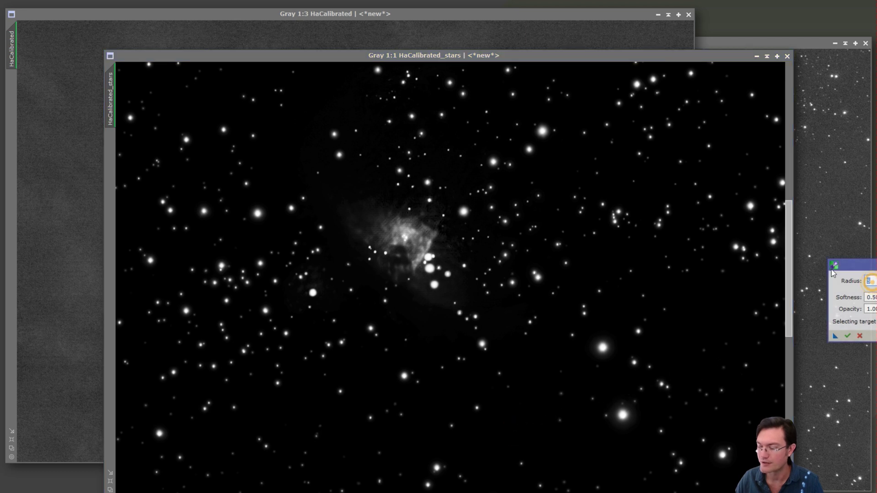
{"action": "left_click_drag", "start_coordinate": [832, 271], "coordinate": [547, 199]}
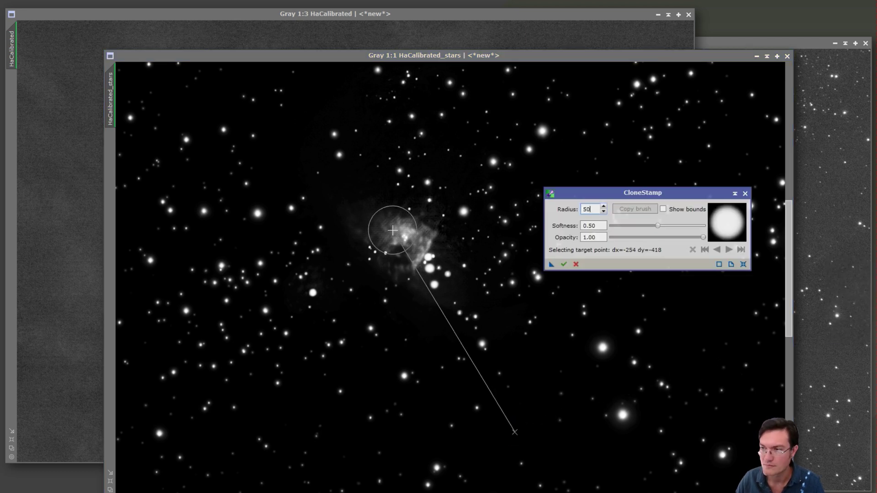
Step: Clone dark sky over the nebula glow patches in HaCalibrated_stars and commit the strokes
{"action": "left_click", "coordinate": [378, 221]}
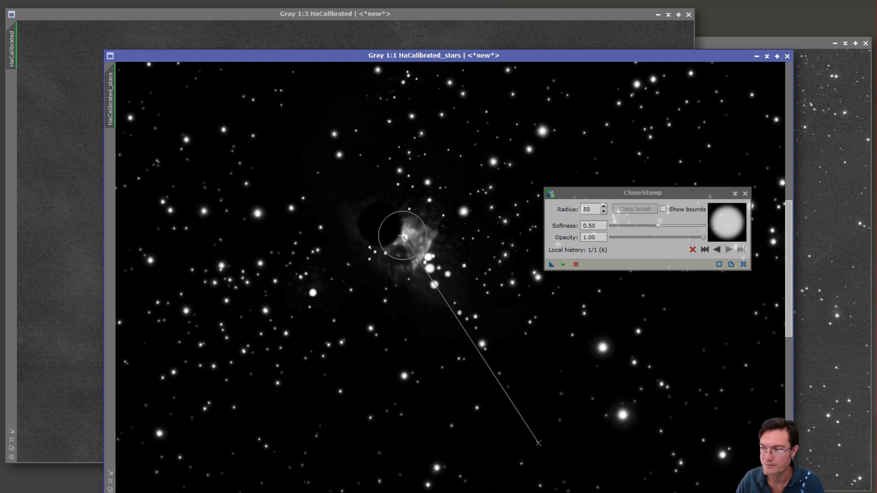
{"action": "left_click", "coordinate": [406, 236]}
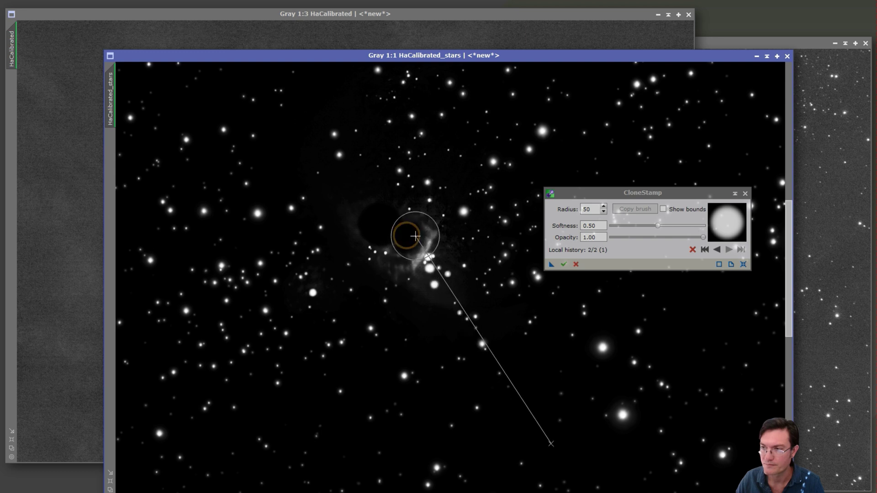
{"action": "left_click", "coordinate": [416, 233]}
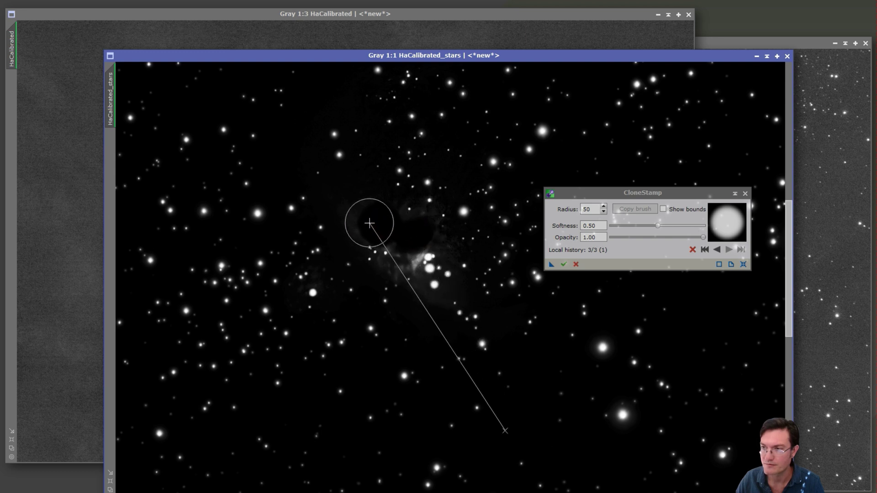
{"action": "left_click_drag", "start_coordinate": [372, 219], "coordinate": [402, 239]}
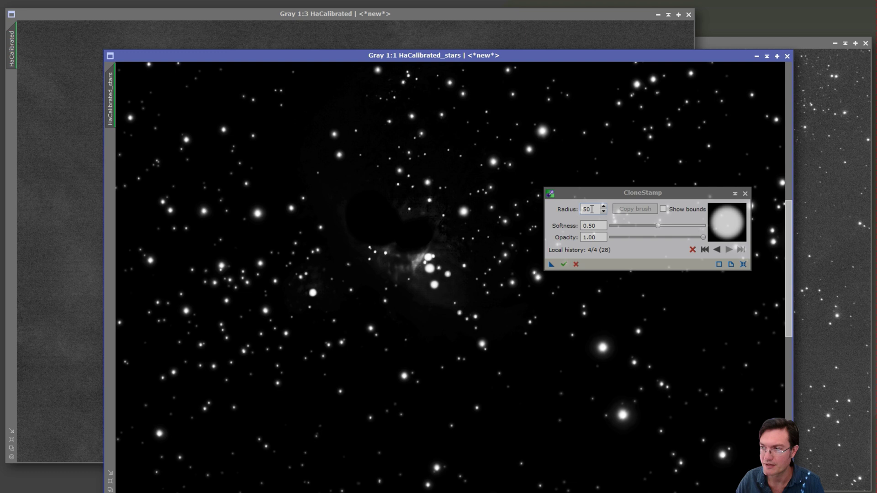
{"action": "left_click", "coordinate": [564, 264]}
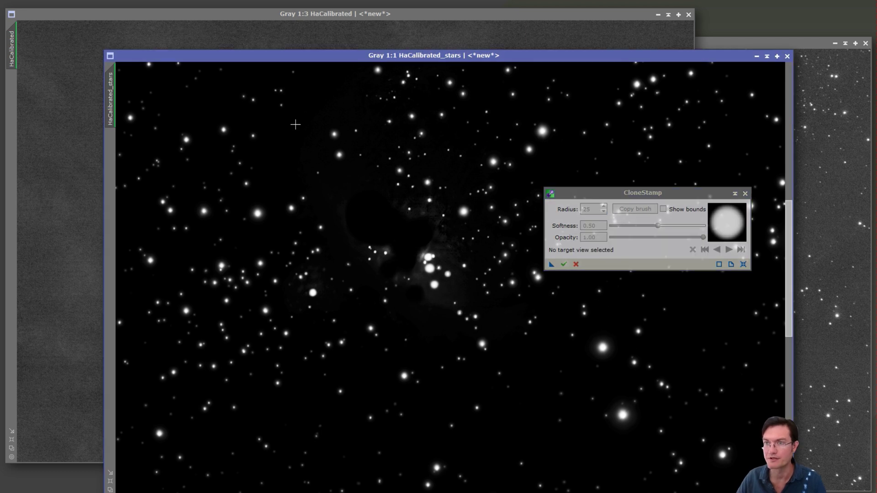
Step: Close the star removal tool and bring HaCalibrated_stars back to the front
{"action": "left_click", "coordinate": [75, 19]}
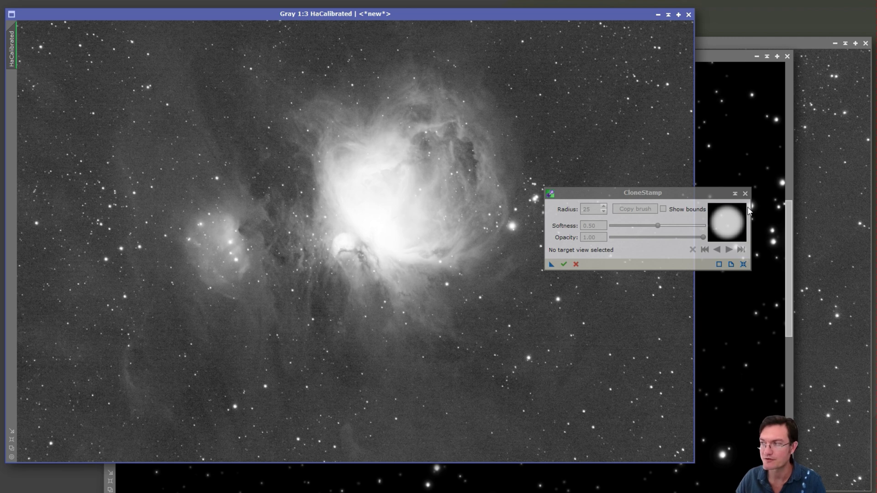
{"action": "left_click", "coordinate": [743, 192]}
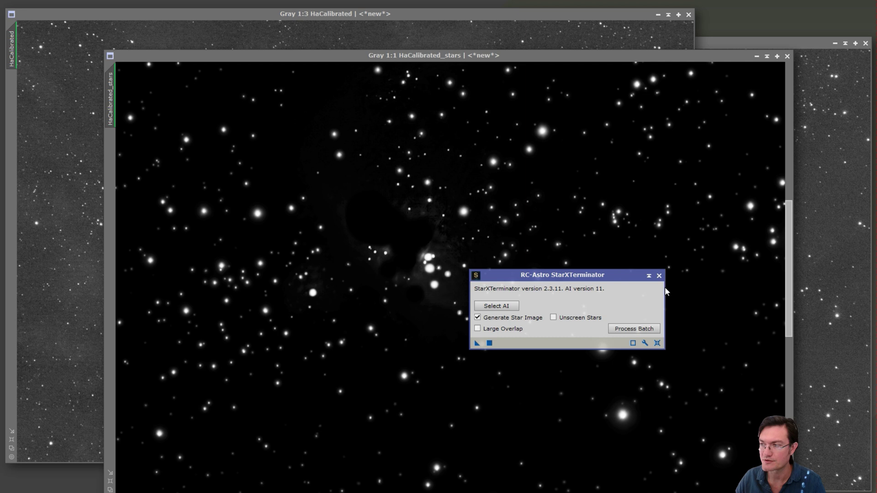
{"action": "left_click", "coordinate": [659, 275]}
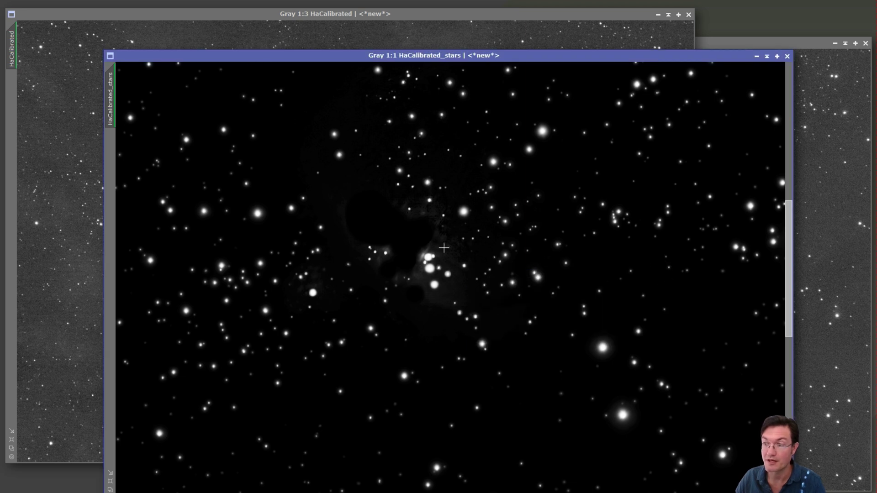
{"action": "left_click", "coordinate": [339, 29]}
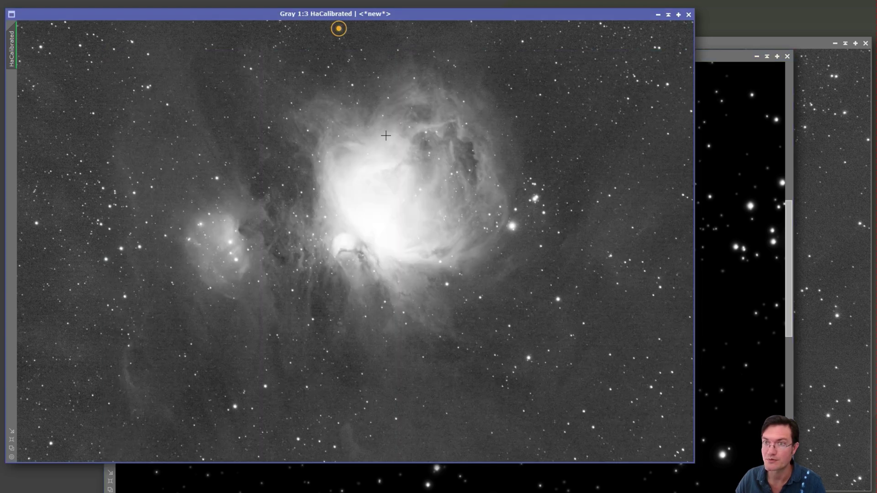
{"action": "left_click", "coordinate": [707, 220]}
Step: Enter the PixelMath expression $T-HaCalibrated_stars, pasting the star image's identifier
{"action": "key", "text": "alt+p"}
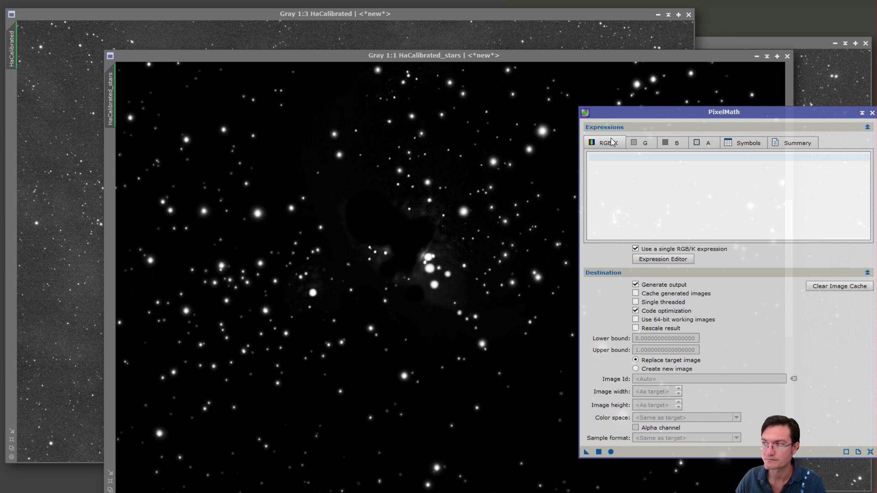
{"action": "left_click", "coordinate": [612, 159]}
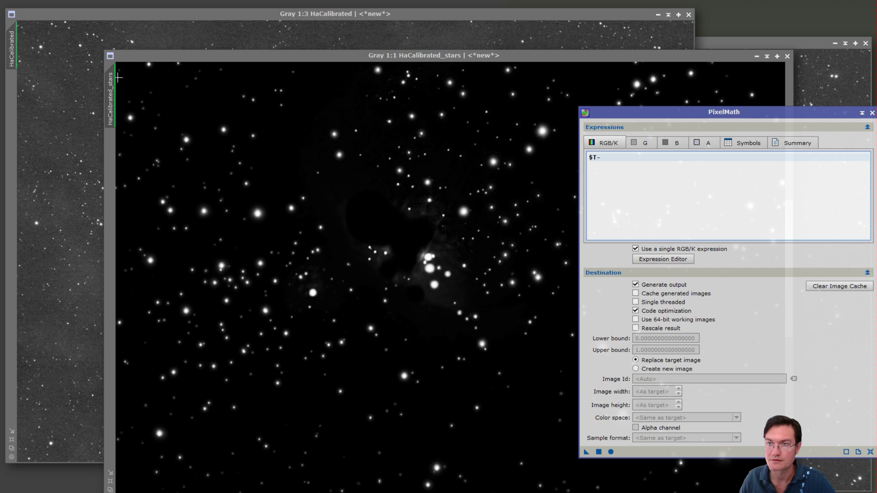
{"action": "double_click", "coordinate": [110, 83]}
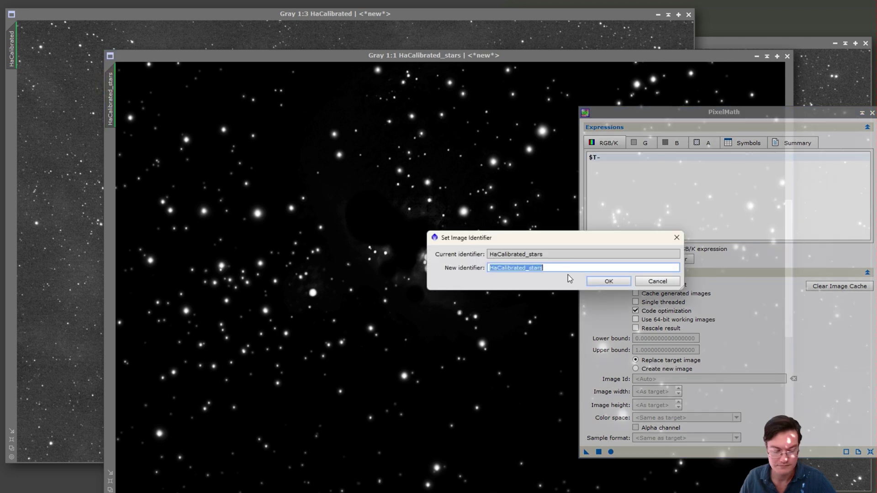
{"action": "key", "text": "ctrl+c"}
{"action": "left_click", "coordinate": [657, 281]}
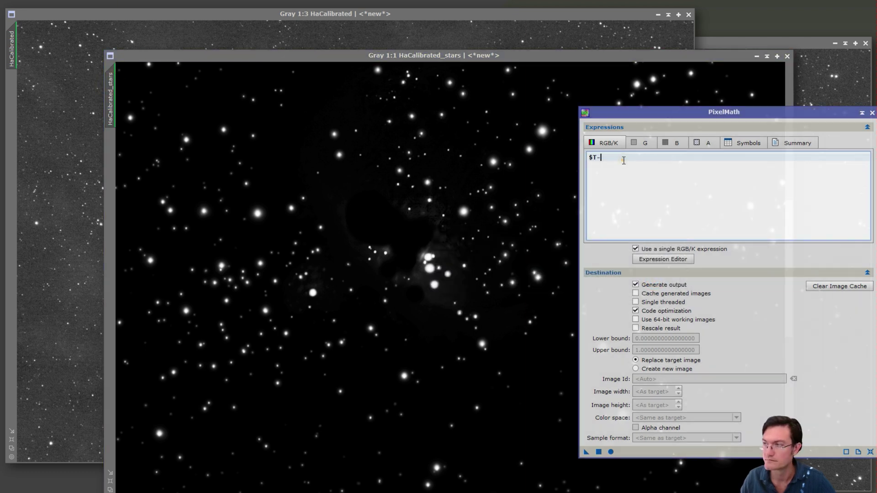
{"action": "left_click", "coordinate": [617, 157]}
{"action": "key", "text": "ctrl+v"}
Step: Apply the subtraction to HaCalibrated, close PixelMath, and zoom in on the starless nebula
{"action": "left_click_drag", "start_coordinate": [586, 453], "coordinate": [78, 291]}
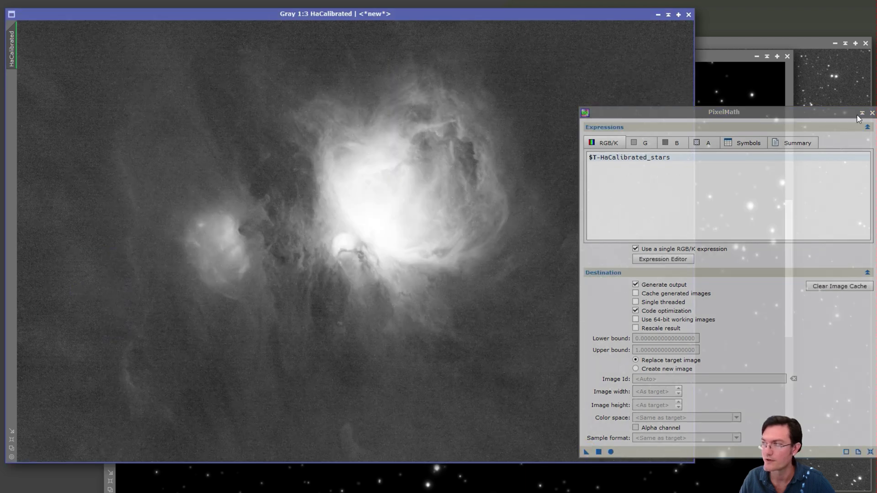
{"action": "left_click", "coordinate": [872, 113]}
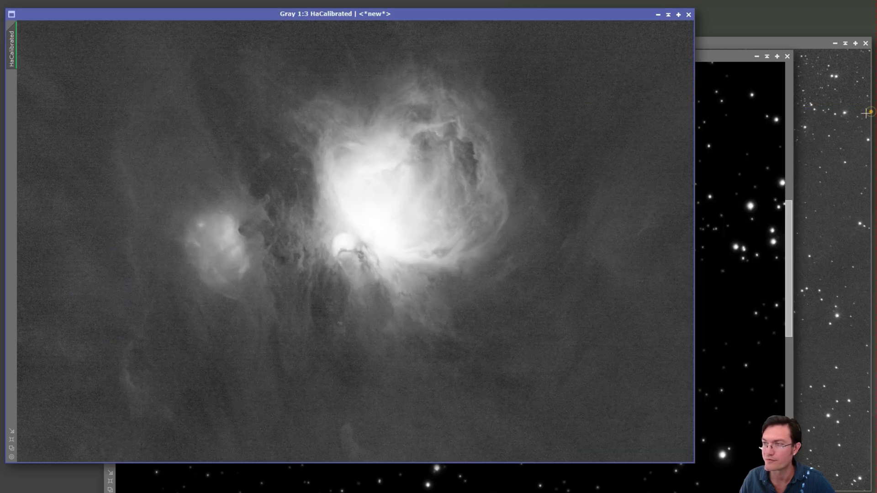
{"action": "left_click", "coordinate": [386, 241]}
{"action": "scroll", "coordinate": [385, 241], "scroll_direction": "up", "scroll_amount": 3}
{"action": "scroll", "coordinate": [375, 242], "scroll_direction": "up", "scroll_amount": 1}
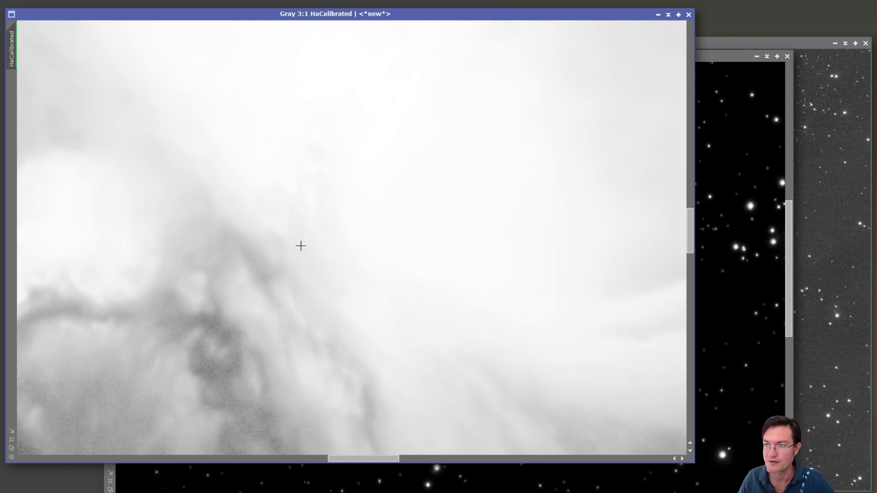
{"action": "scroll", "coordinate": [328, 231], "scroll_direction": "down", "scroll_amount": 4}
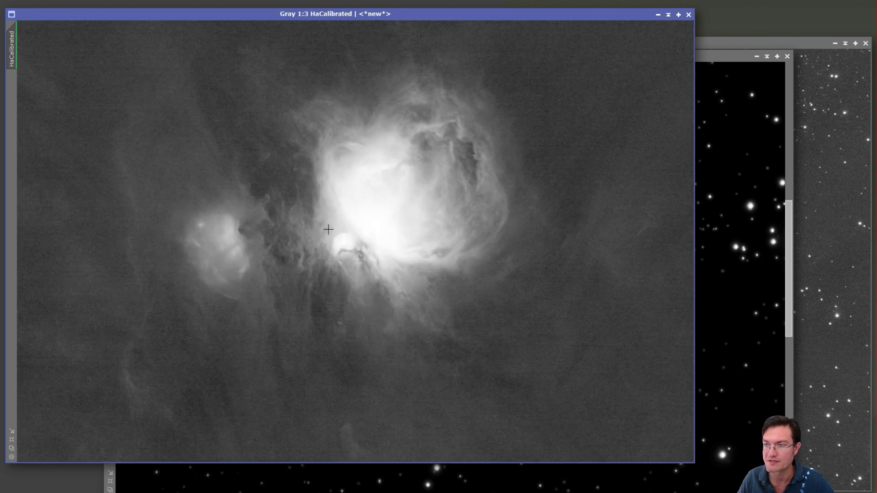
{"action": "left_click", "coordinate": [744, 233]}
Step: Iconize HaCalibrated_stars and make HbCalibrated the active image
{"action": "double_click", "coordinate": [757, 55]}
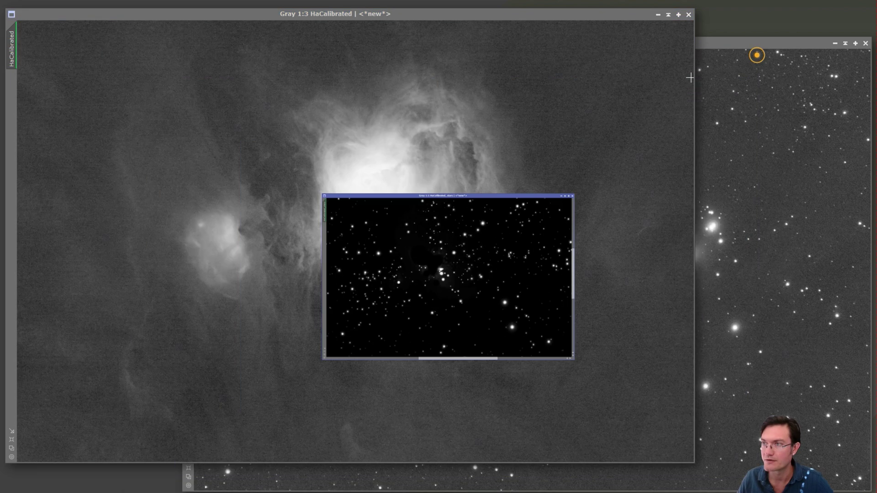
{"action": "left_click", "coordinate": [468, 281]}
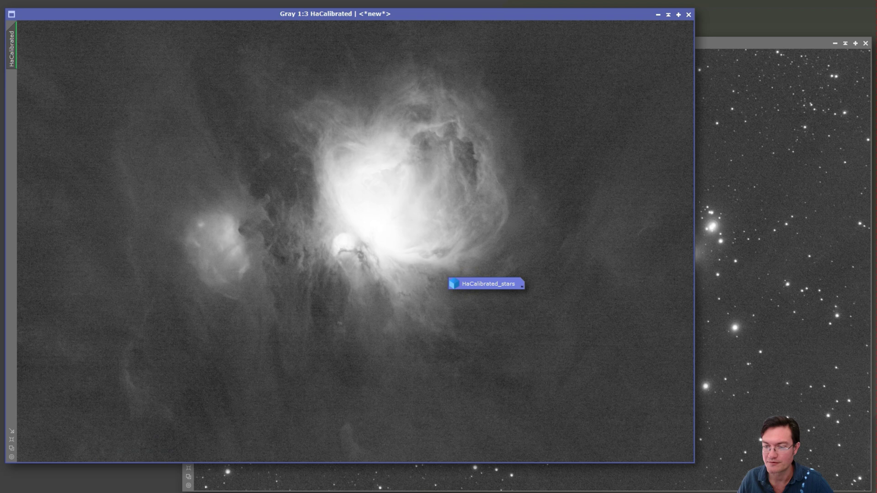
{"action": "left_click", "coordinate": [734, 248]}
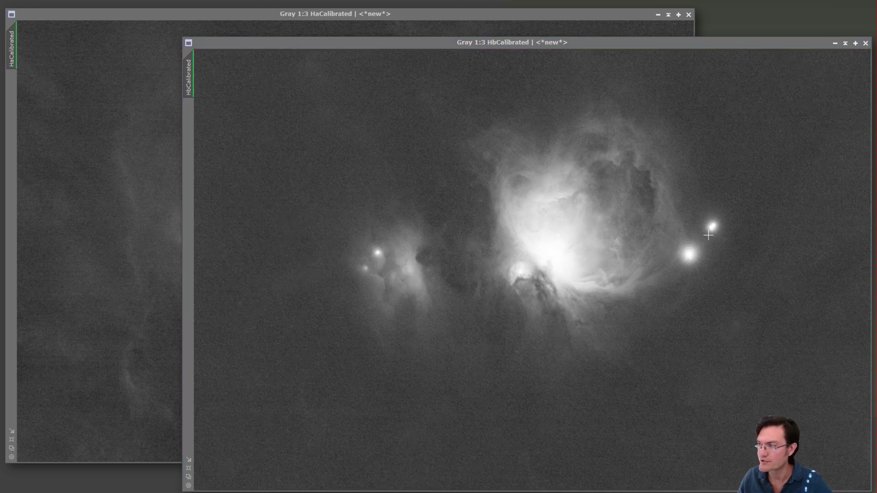
{"action": "left_click", "coordinate": [710, 229]}
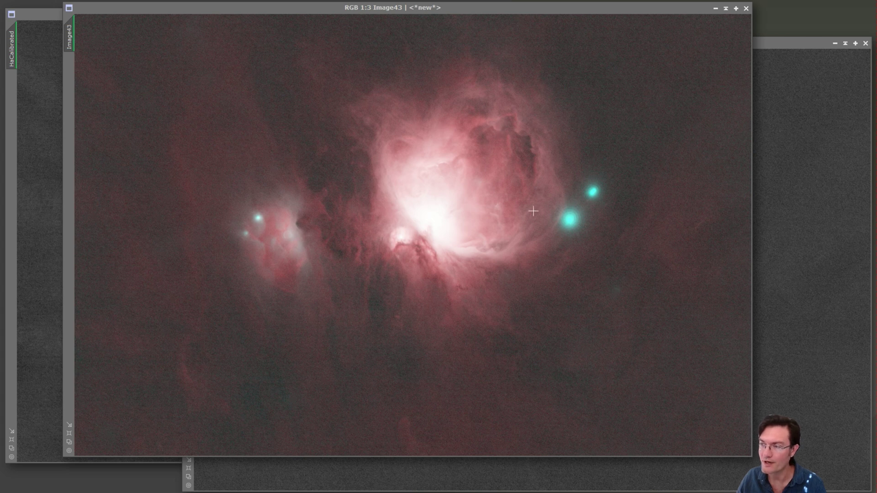
{"action": "scroll", "coordinate": [505, 209], "scroll_direction": "up", "scroll_amount": 1}
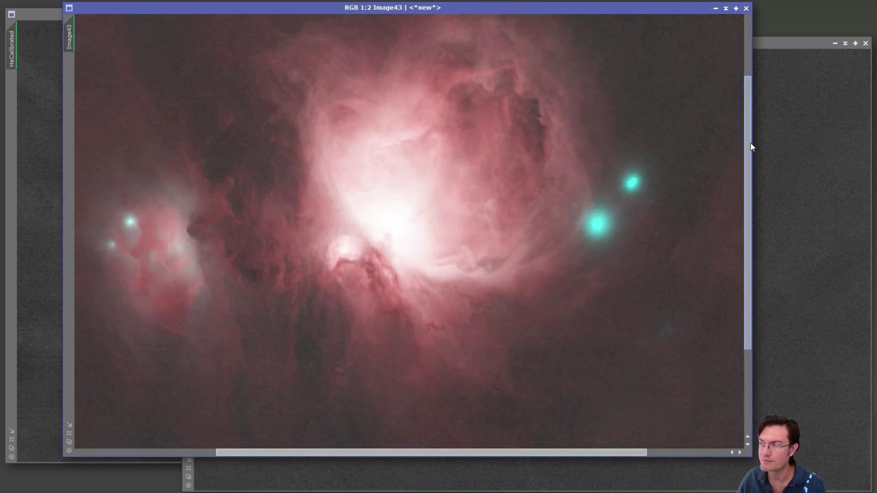
{"action": "scroll", "coordinate": [749, 142], "scroll_direction": "up", "scroll_amount": 1}
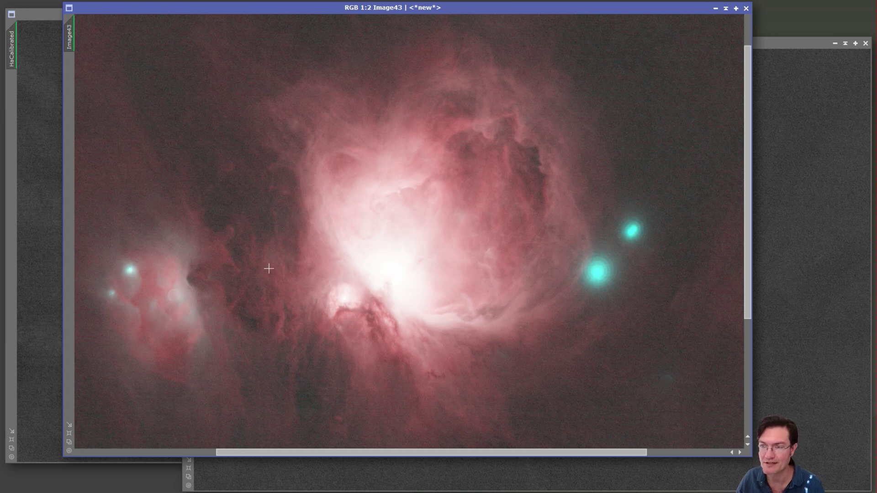
{"action": "left_click", "coordinate": [363, 255]}
{"action": "left_click_drag", "start_coordinate": [340, 235], "coordinate": [470, 194]}
{"action": "scroll", "coordinate": [478, 196], "scroll_direction": "up", "scroll_amount": 1}
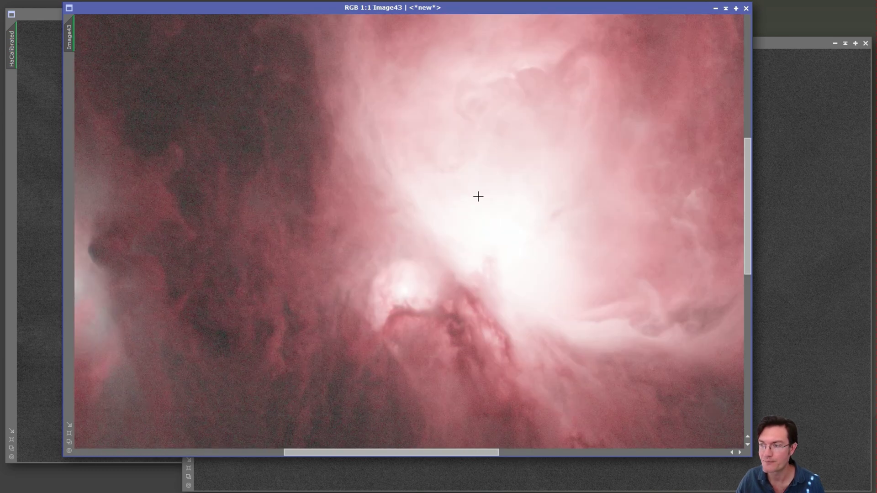
{"action": "scroll", "coordinate": [478, 197], "scroll_direction": "down", "scroll_amount": 2}
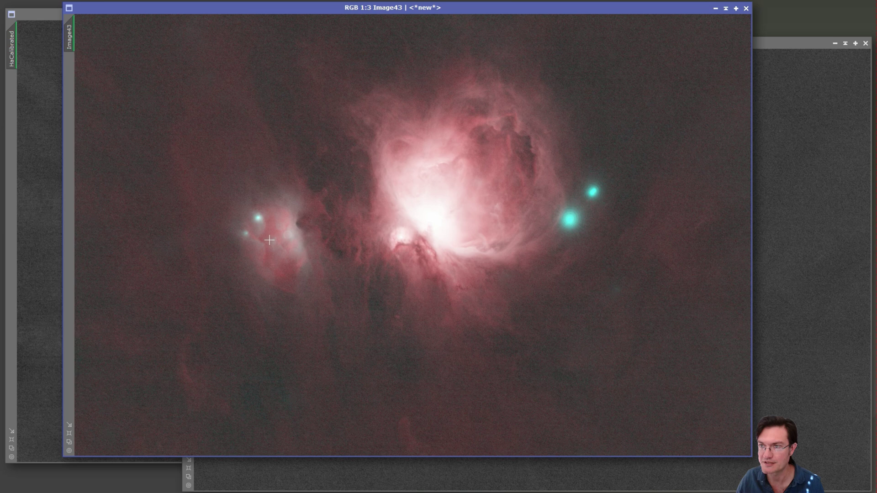
Step: Close Image43 and write (HaCalibrated/HbCalibrated)/10 in PixelMath's RGB/K expression
{"action": "left_click", "coordinate": [747, 9]}
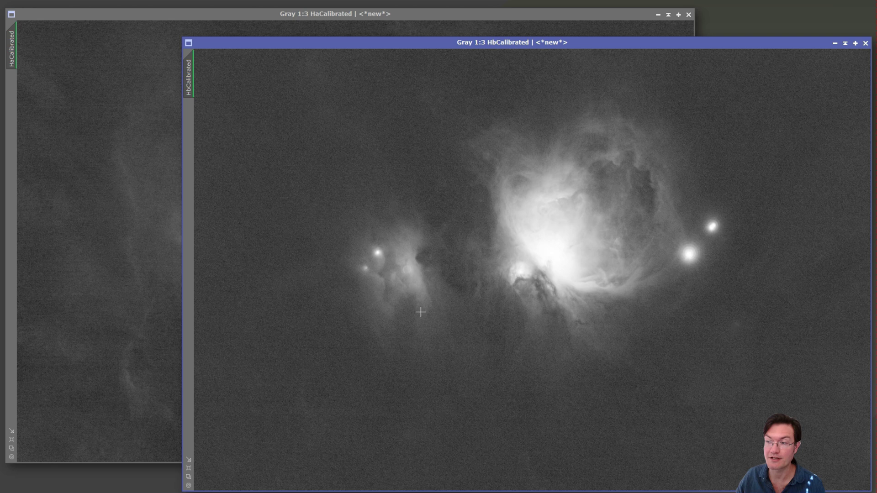
{"action": "key", "text": "alt+p"}
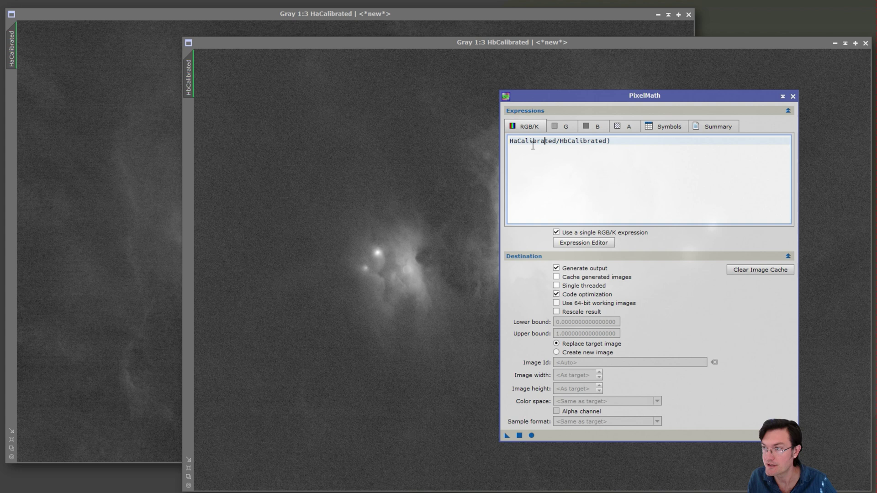
{"action": "type", "text": "("}
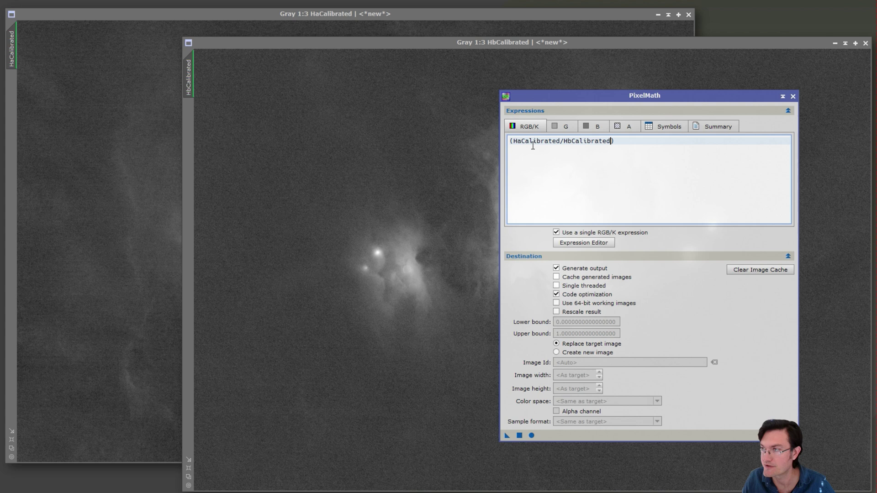
{"action": "key", "text": "Right"}
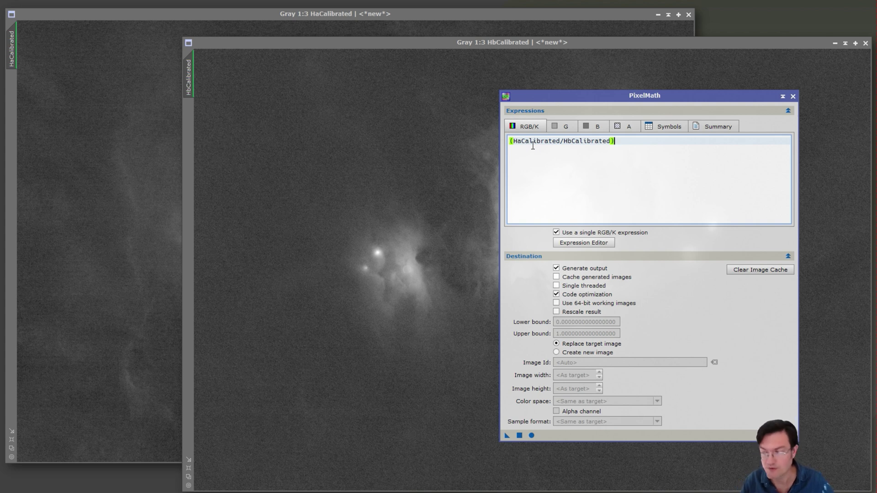
{"action": "type", "text": "/10"}
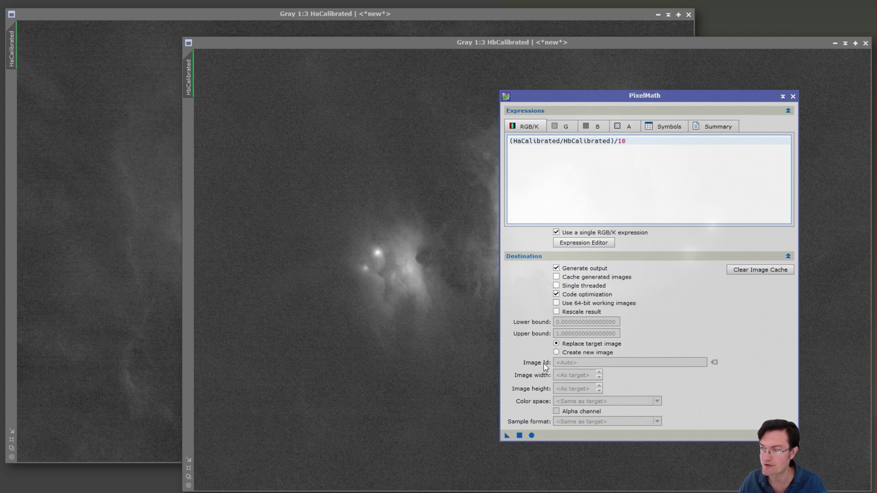
Step: Create the ratio as new image Image48 and sample its values inside the nebula
{"action": "left_click", "coordinate": [567, 352]}
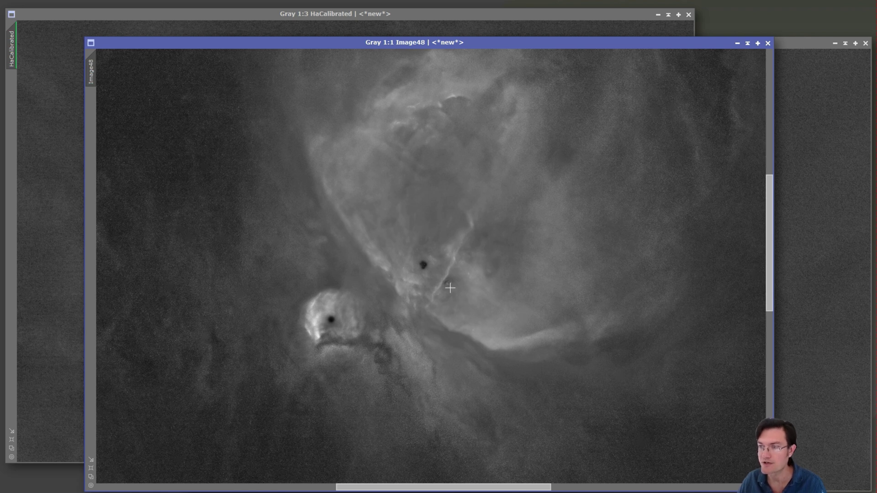
{"action": "left_click_drag", "start_coordinate": [434, 226], "coordinate": [432, 247]}
{"action": "scroll", "coordinate": [424, 273], "scroll_direction": "right", "scroll_amount": 2}
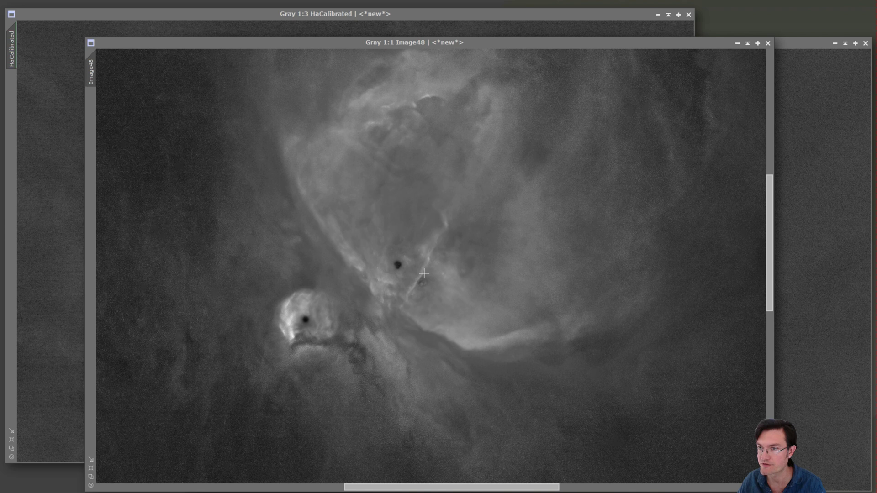
{"action": "scroll", "coordinate": [424, 272], "scroll_direction": "down", "scroll_amount": 2}
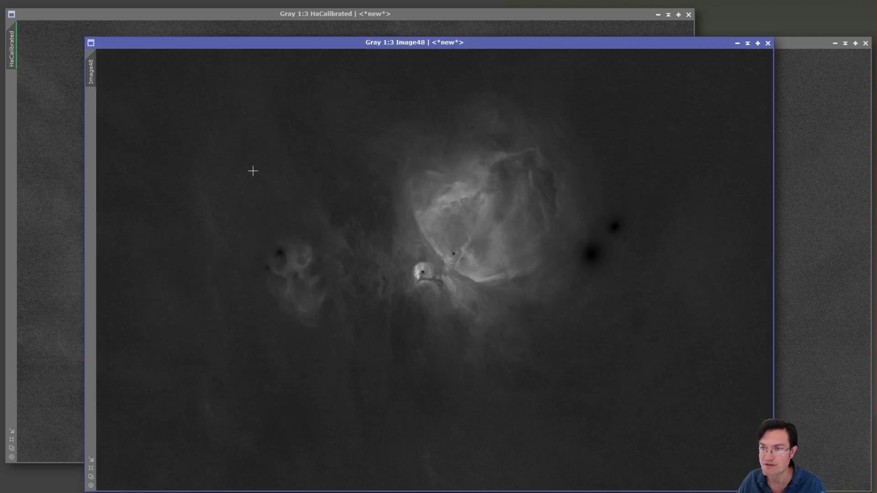
{"action": "left_click_drag", "start_coordinate": [251, 170], "coordinate": [178, 95]}
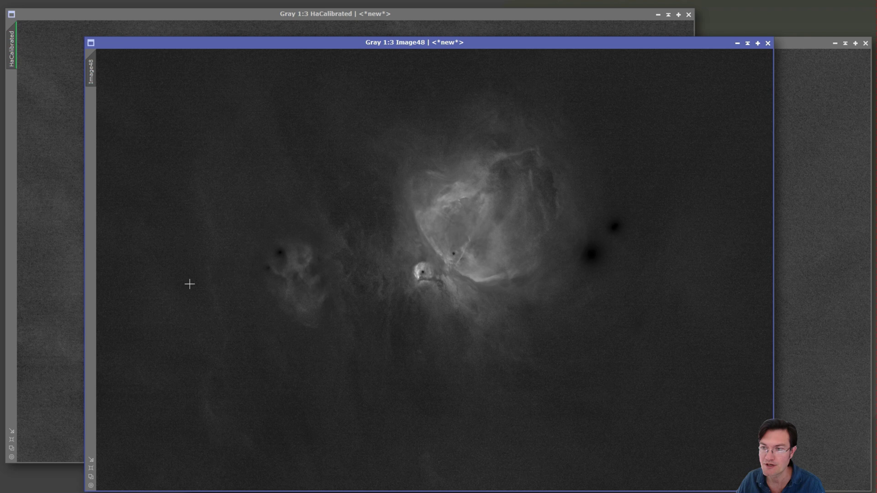
{"action": "left_click_drag", "start_coordinate": [216, 291], "coordinate": [198, 258]}
{"action": "mouse_move", "coordinate": [287, 278]}
{"action": "left_mouse_down"}
{"action": "mouse_move", "coordinate": [296, 258]}
{"action": "mouse_move", "coordinate": [295, 271]}
{"action": "left_mouse_up"}
{"action": "scroll", "coordinate": [289, 280], "scroll_direction": "up", "scroll_amount": 2}
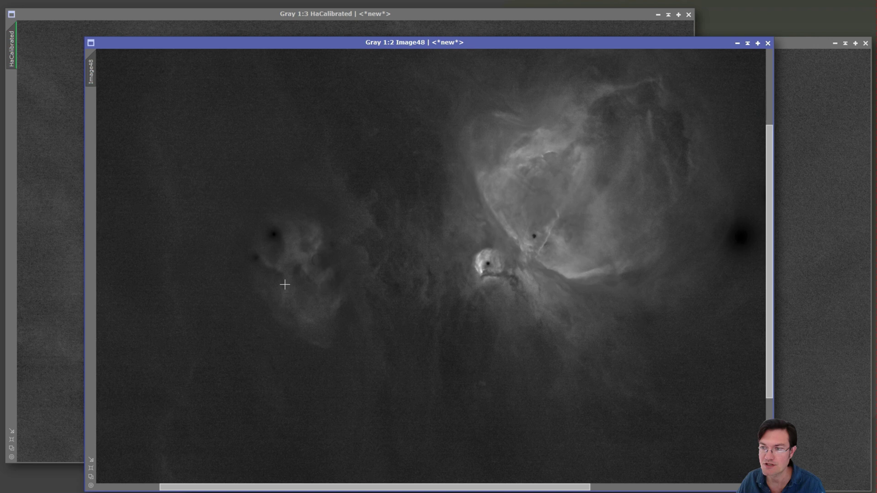
Step: Read Image48's ratio values across the upper nebula and along the bright ridge
{"action": "left_click_drag", "start_coordinate": [343, 487], "coordinate": [286, 477]}
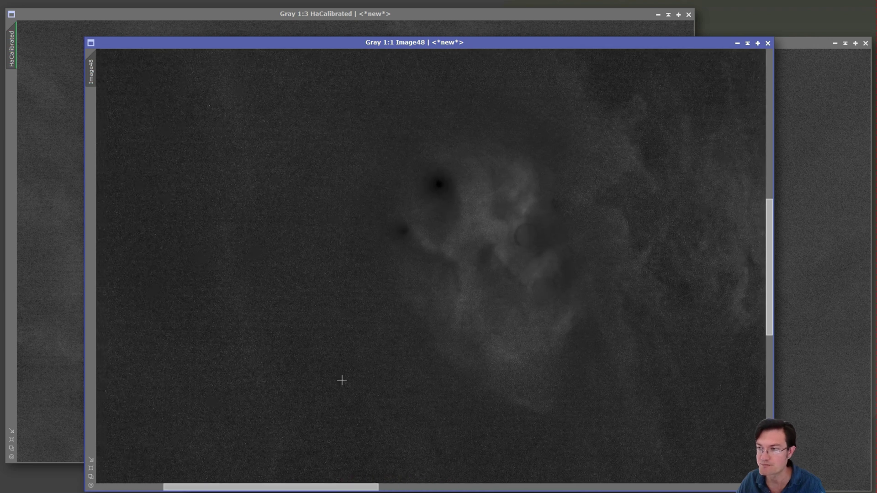
{"action": "left_click_drag", "start_coordinate": [357, 487], "coordinate": [542, 480]}
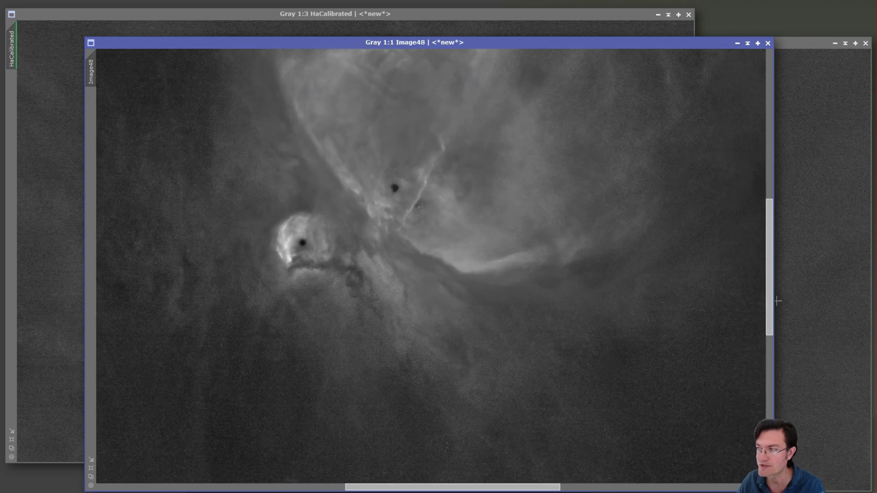
{"action": "scroll", "coordinate": [770, 291], "scroll_direction": "up", "scroll_amount": 3}
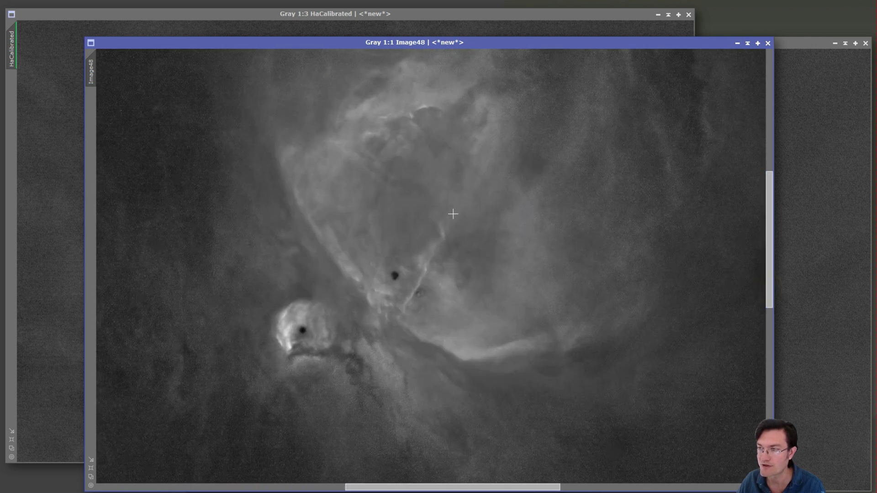
{"action": "scroll", "coordinate": [446, 216], "scroll_direction": "up", "scroll_amount": 1}
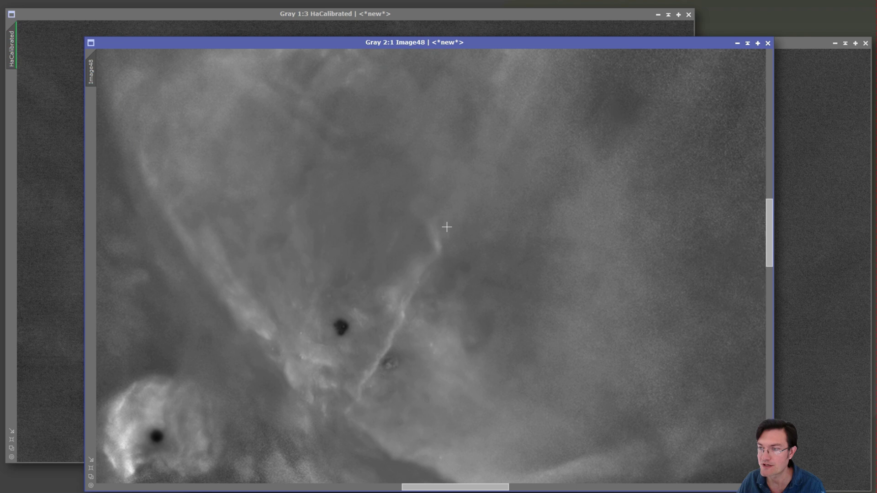
{"action": "left_click_drag", "start_coordinate": [769, 256], "coordinate": [770, 267]}
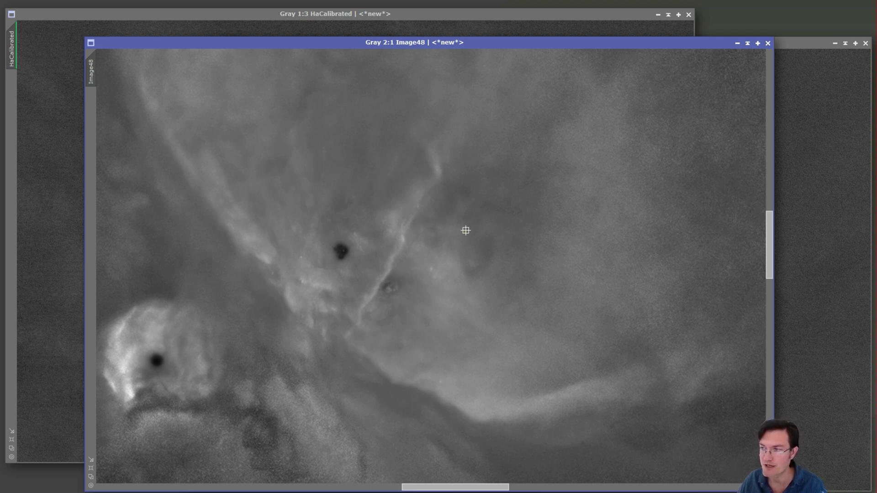
{"action": "left_click_drag", "start_coordinate": [464, 229], "coordinate": [385, 258]}
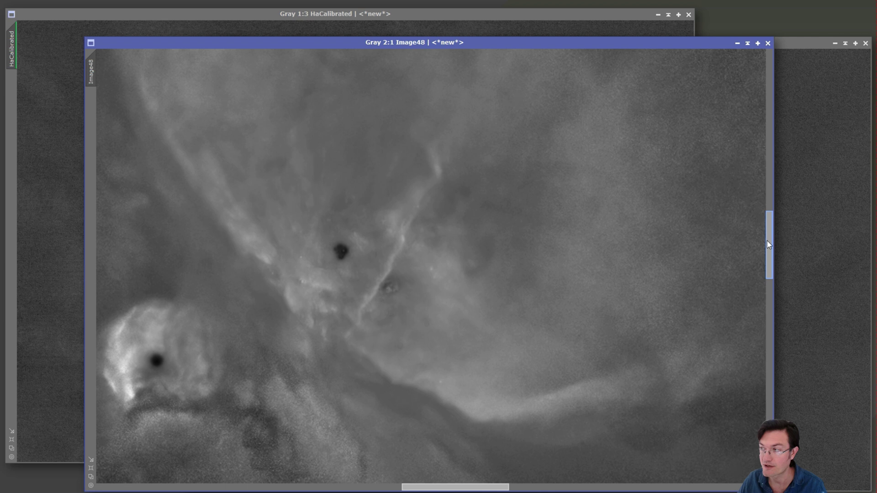
{"action": "left_click_drag", "start_coordinate": [767, 240], "coordinate": [769, 233]}
{"action": "scroll", "coordinate": [459, 260], "scroll_direction": "down", "scroll_amount": 1}
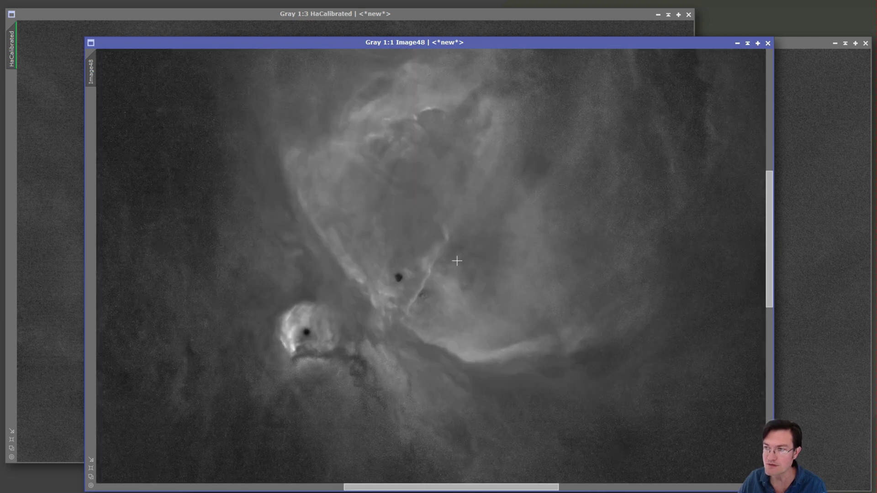
{"action": "left_click_drag", "start_coordinate": [768, 264], "coordinate": [769, 244]}
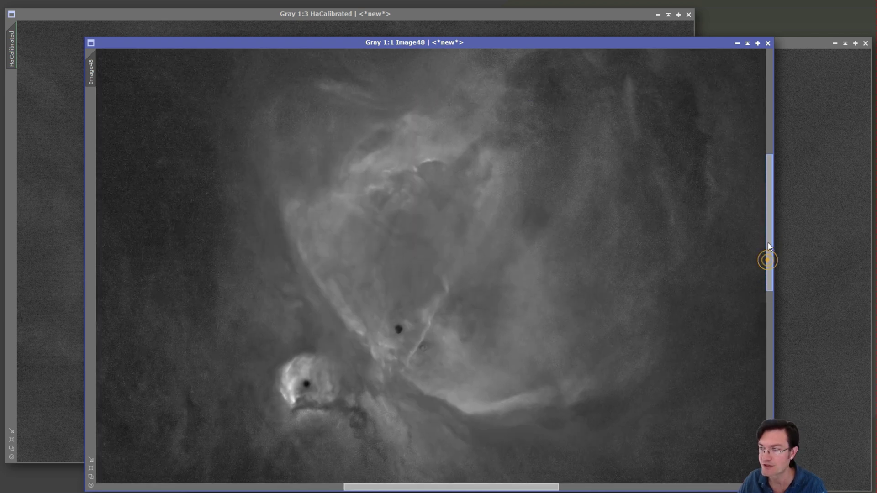
{"action": "left_click_drag", "start_coordinate": [538, 402], "coordinate": [448, 150]}
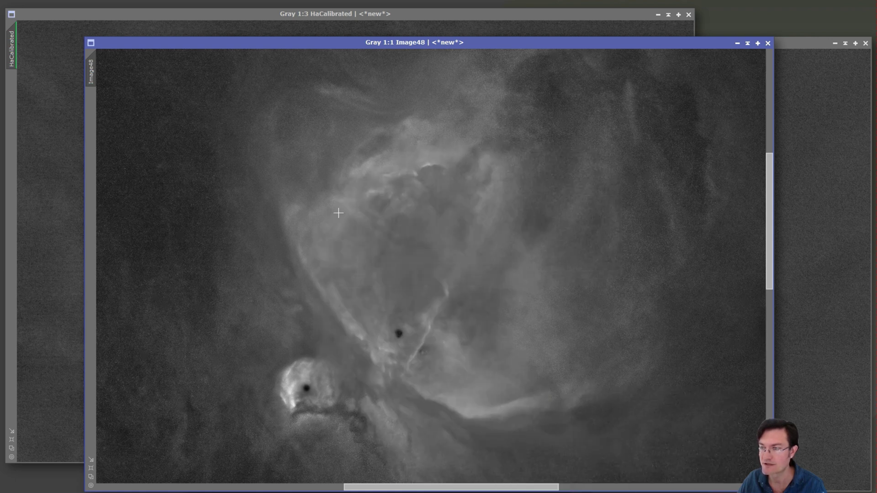
{"action": "mouse_move", "coordinate": [470, 311]}
{"action": "left_mouse_down"}
{"action": "mouse_move", "coordinate": [454, 233]}
{"action": "mouse_move", "coordinate": [398, 293]}
{"action": "mouse_move", "coordinate": [466, 319]}
{"action": "mouse_move", "coordinate": [433, 240]}
{"action": "mouse_move", "coordinate": [458, 317]}
{"action": "mouse_move", "coordinate": [459, 307]}
{"action": "left_mouse_up"}
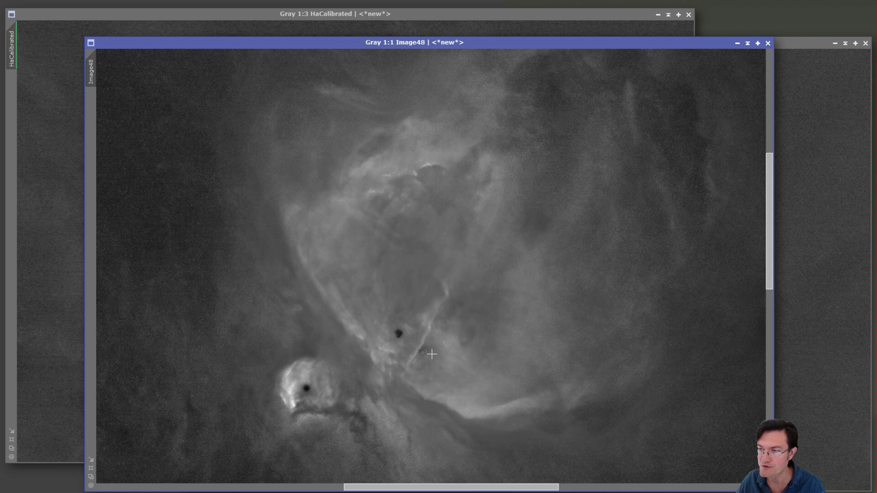
{"action": "scroll", "coordinate": [432, 354], "scroll_direction": "up", "scroll_amount": 1}
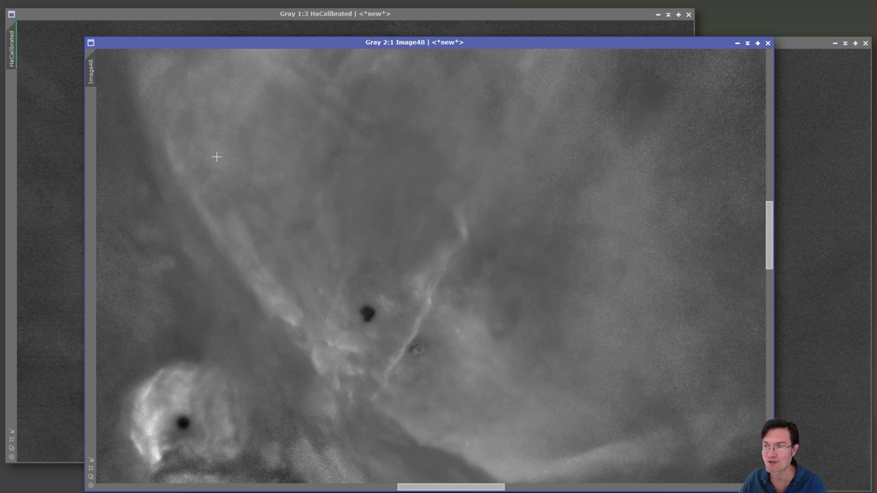
{"action": "left_click_drag", "start_coordinate": [261, 144], "coordinate": [415, 258]}
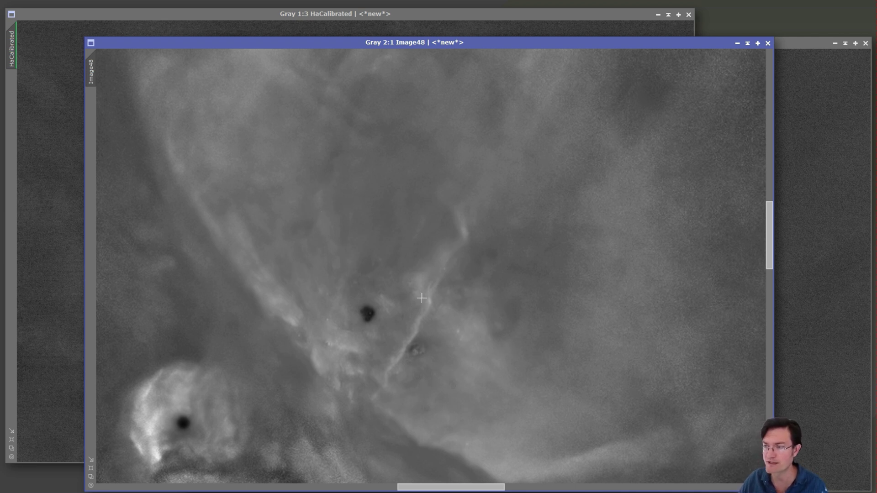
{"action": "left_click_drag", "start_coordinate": [348, 407], "coordinate": [382, 351]}
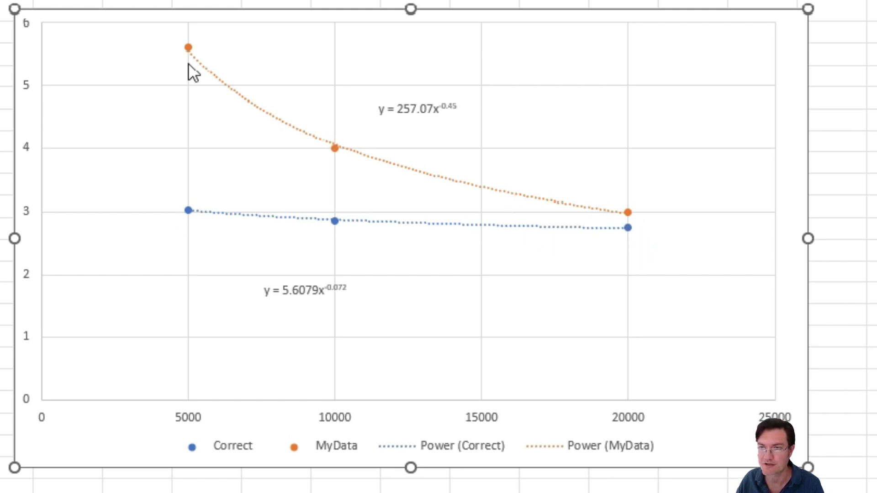
{"action": "key", "text": "Escape"}
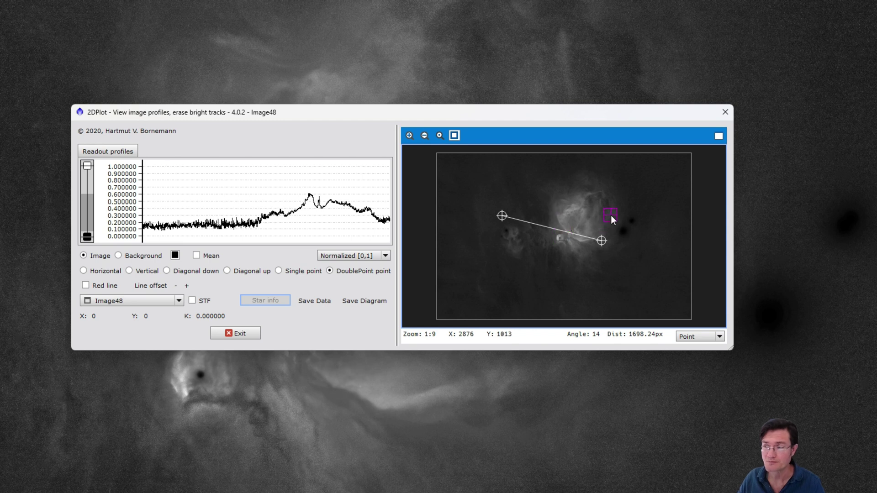
Step: Draw a first 2DPlot profile line on Image48 and zoom into the profile preview
{"action": "left_click", "coordinate": [599, 240]}
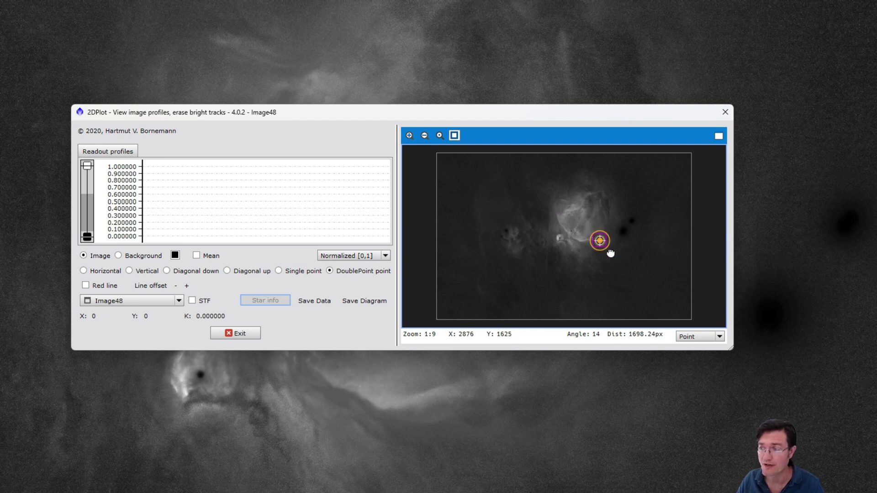
{"action": "left_click", "coordinate": [560, 227]}
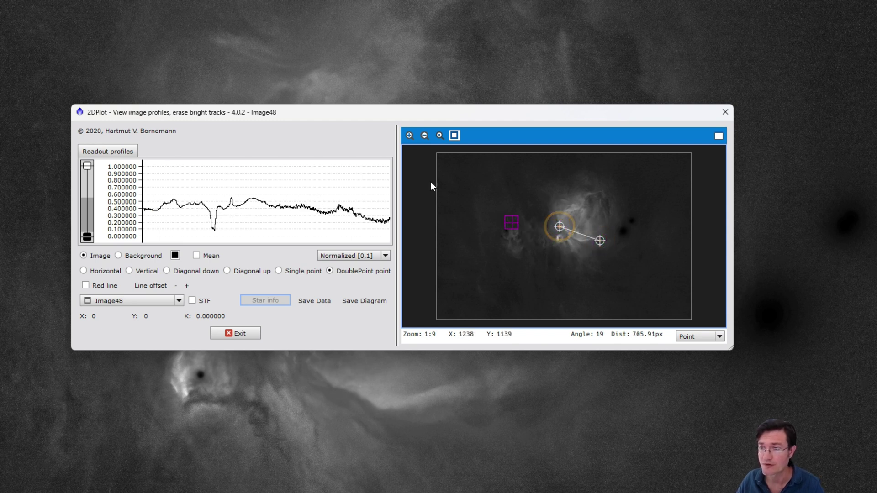
{"action": "left_click", "coordinate": [410, 136]}
{"action": "left_click", "coordinate": [410, 136]}
{"action": "left_click", "coordinate": [410, 136]}
{"action": "left_click", "coordinate": [410, 136]}
{"action": "left_click", "coordinate": [409, 136]}
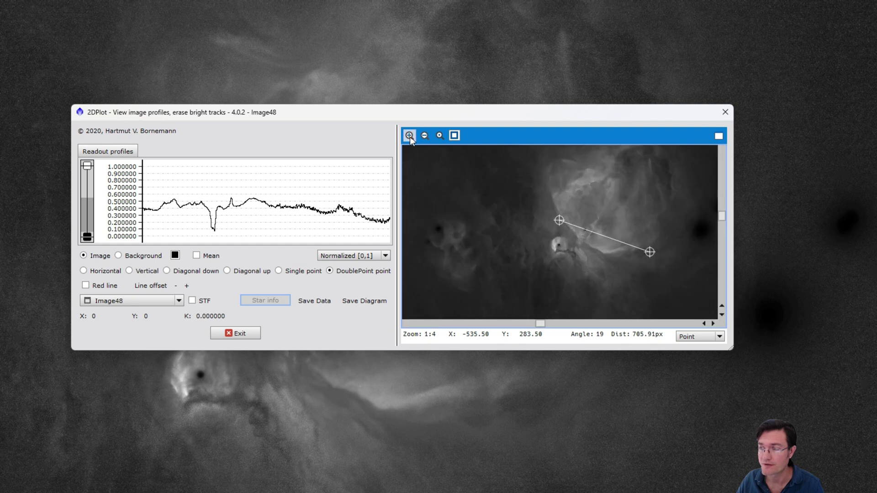
{"action": "left_click", "coordinate": [410, 137]}
{"action": "left_click", "coordinate": [410, 136]}
{"action": "left_click_drag", "start_coordinate": [547, 324], "coordinate": [577, 328]}
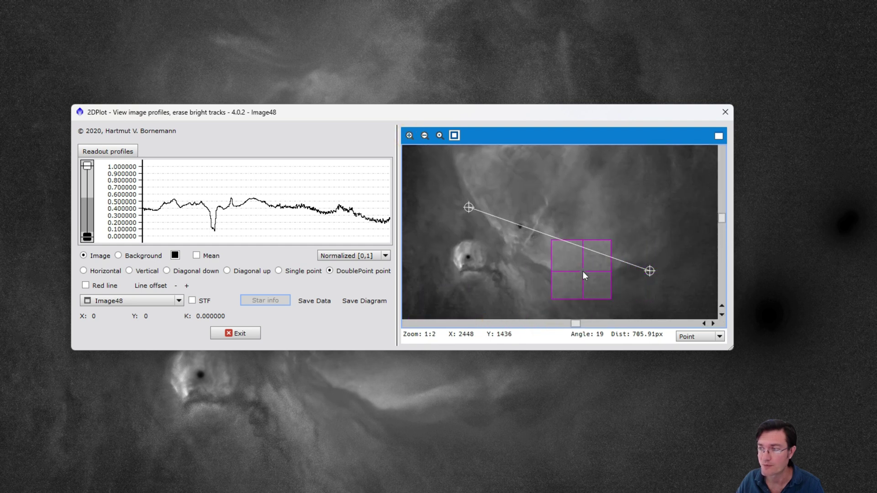
Step: Redraw the profile as a shorter line across the nebula's bright ridge
{"action": "left_click", "coordinate": [587, 271]}
{"action": "left_click", "coordinate": [586, 270]}
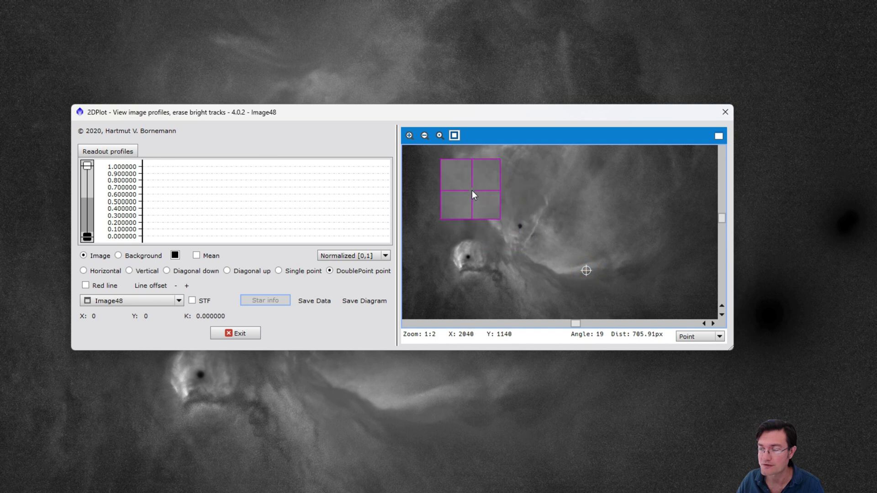
{"action": "left_click", "coordinate": [473, 191]}
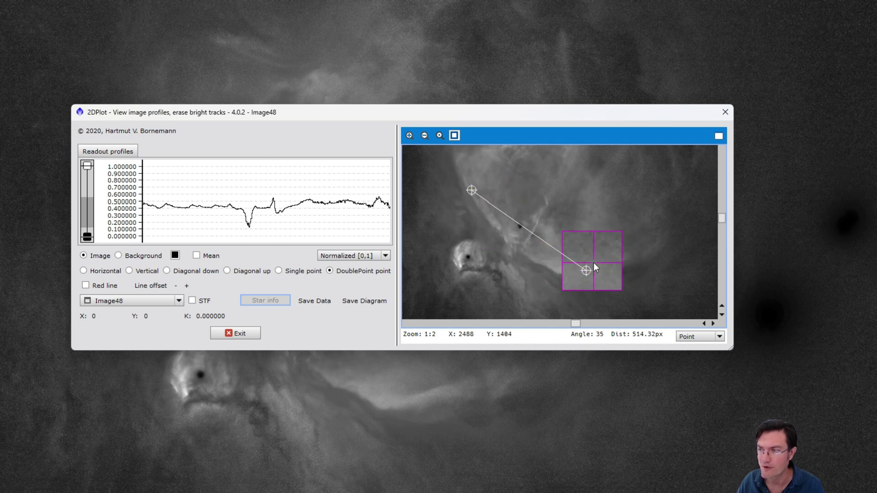
{"action": "left_click", "coordinate": [599, 264]}
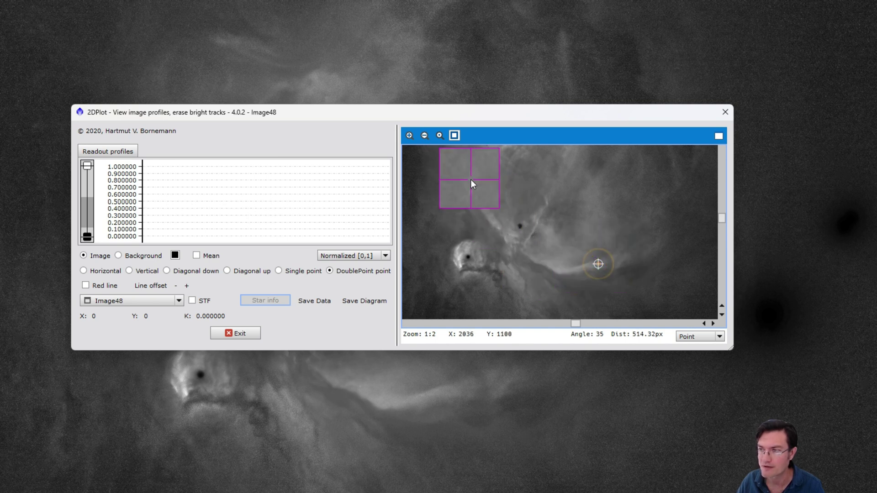
{"action": "left_click", "coordinate": [472, 178]}
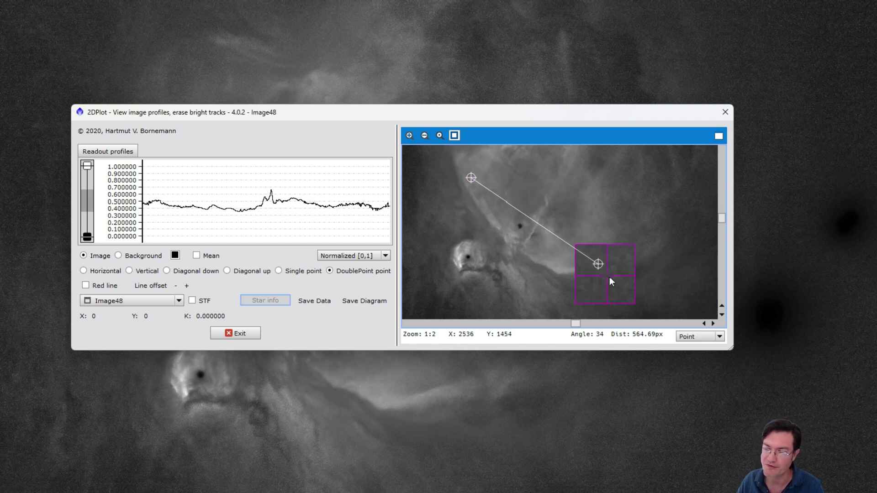
Step: Try saving the profile data as CSV, cancel, and re-place the line's end point
{"action": "left_click", "coordinate": [318, 300]}
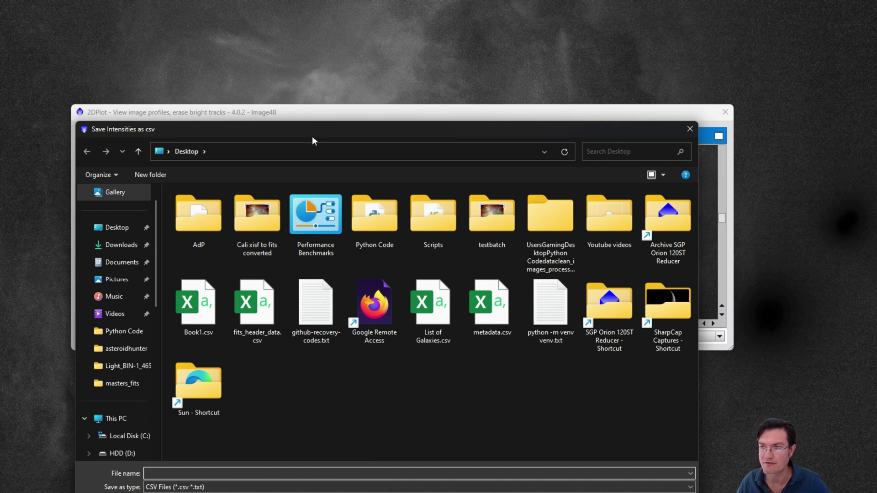
{"action": "left_click_drag", "start_coordinate": [315, 133], "coordinate": [440, 60]}
{"action": "key", "text": "Escape"}
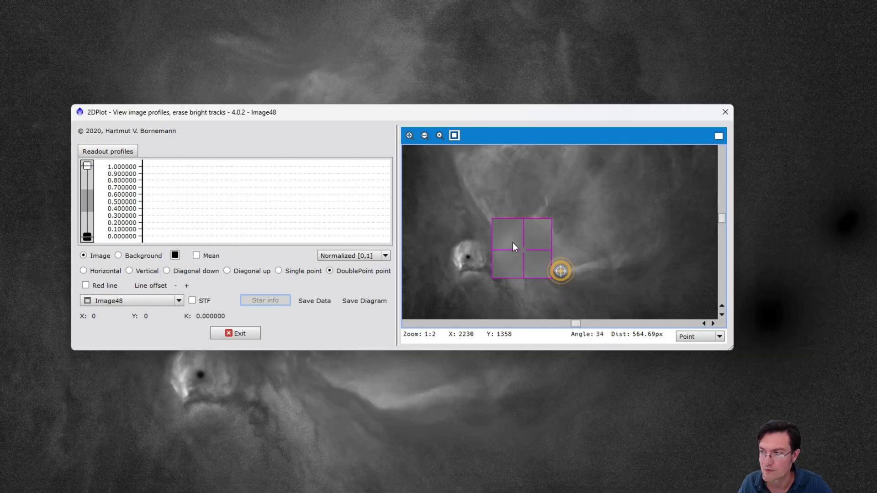
{"action": "left_click", "coordinate": [493, 219]}
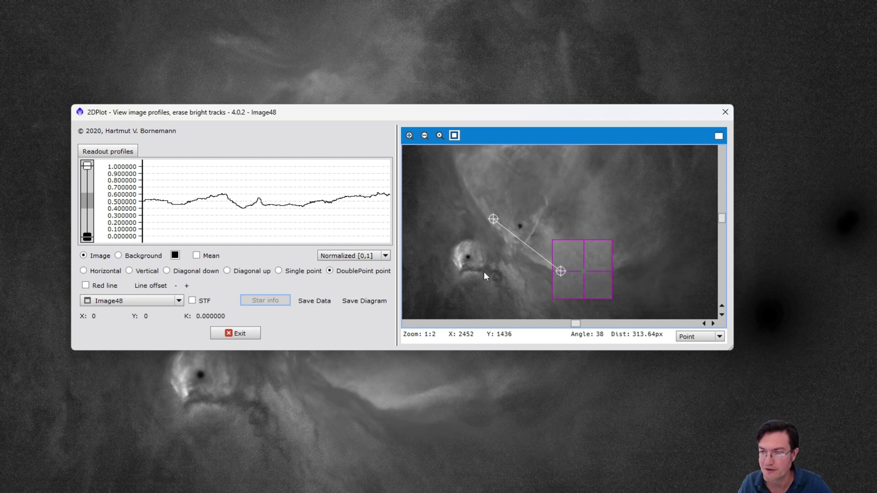
Step: Save the new profile as CSV and view the profile1 sheet's temperature data and chart in Excel
{"action": "left_click", "coordinate": [316, 300]}
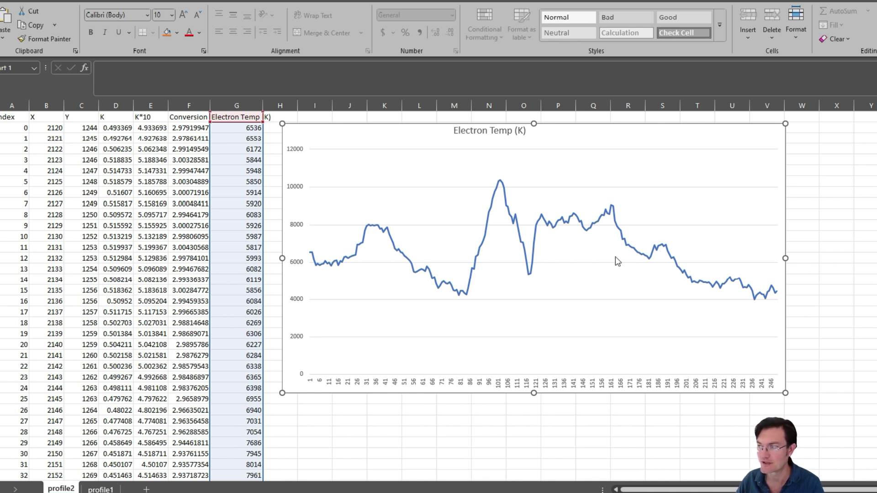
{"action": "mouse_move", "coordinate": [754, 292]}
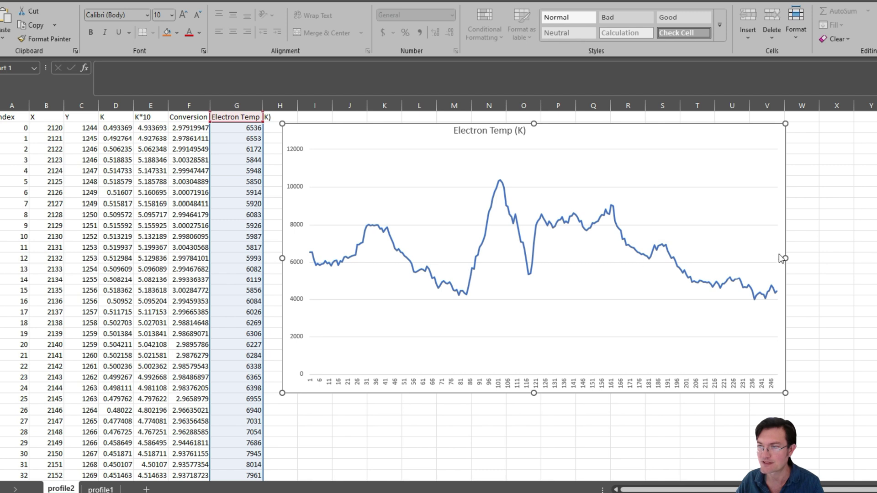
{"action": "left_click", "coordinate": [99, 489]}
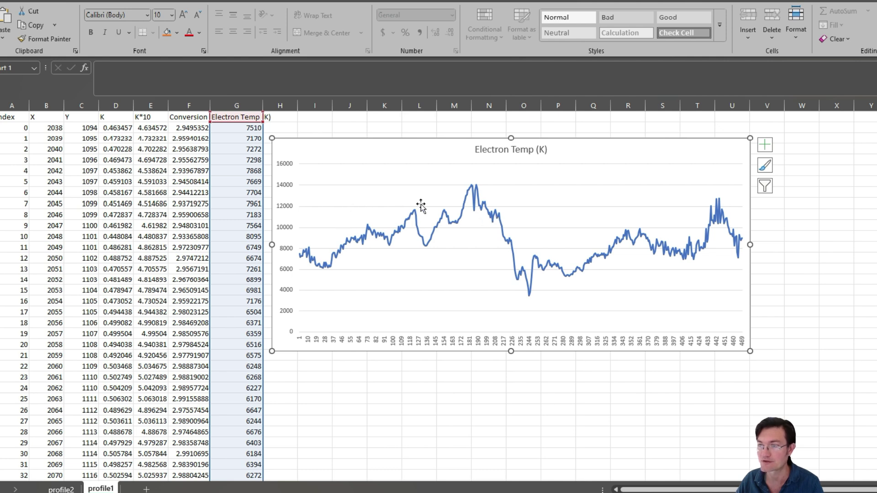
{"action": "mouse_move", "coordinate": [490, 220]}
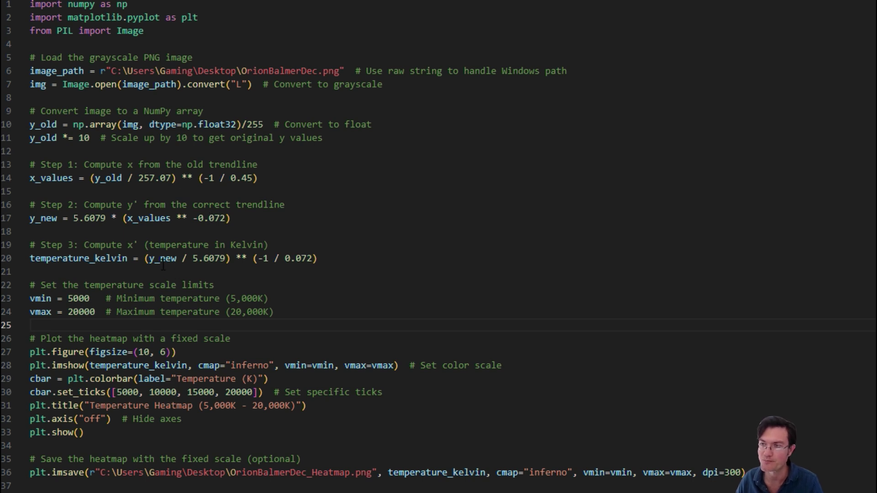
Step: Review the Python script converting OrionBalmerDec.png and run it to display the inferno heatmap
{"action": "mouse_move", "coordinate": [163, 265]}
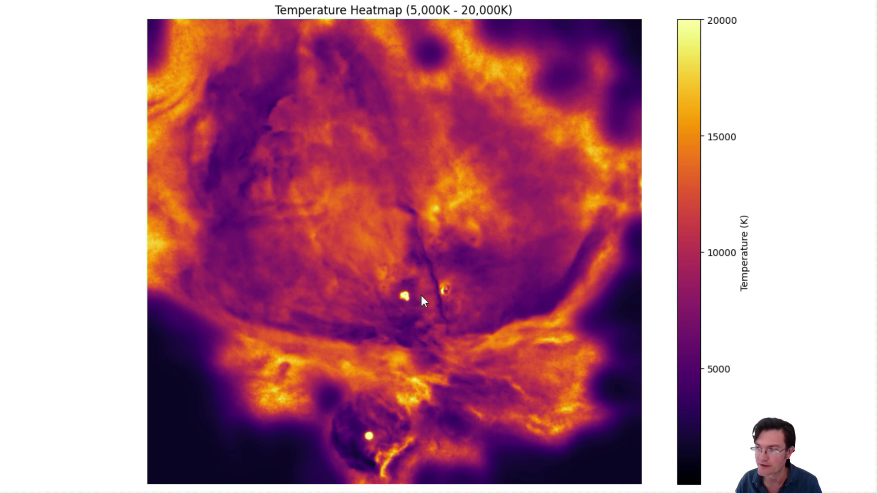
{"action": "left_click", "coordinate": [392, 269]}
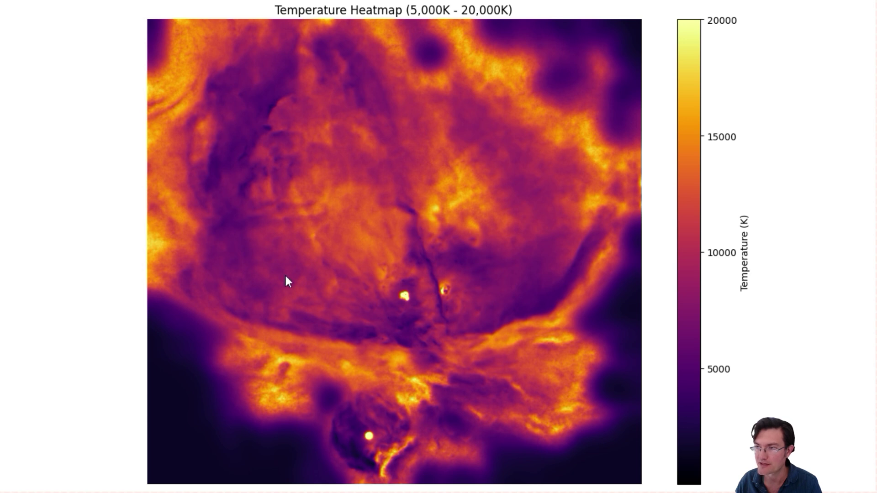
{"action": "left_click", "coordinate": [249, 279]}
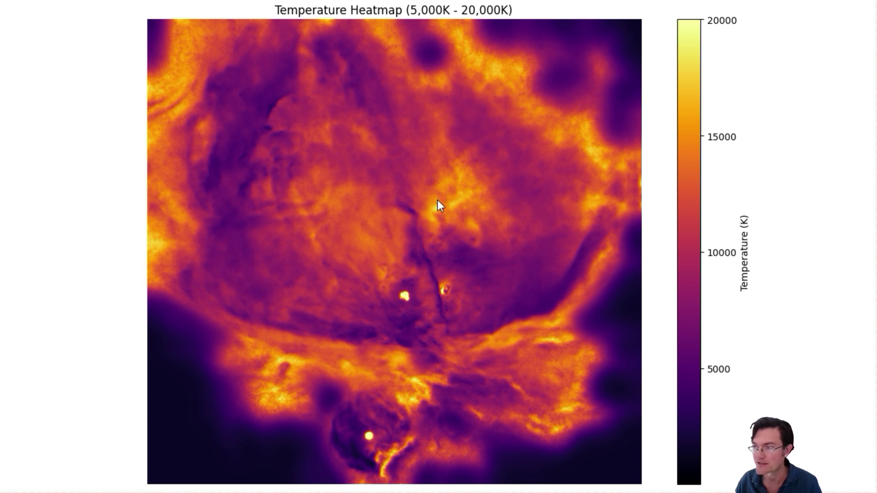
{"action": "left_click", "coordinate": [378, 247]}
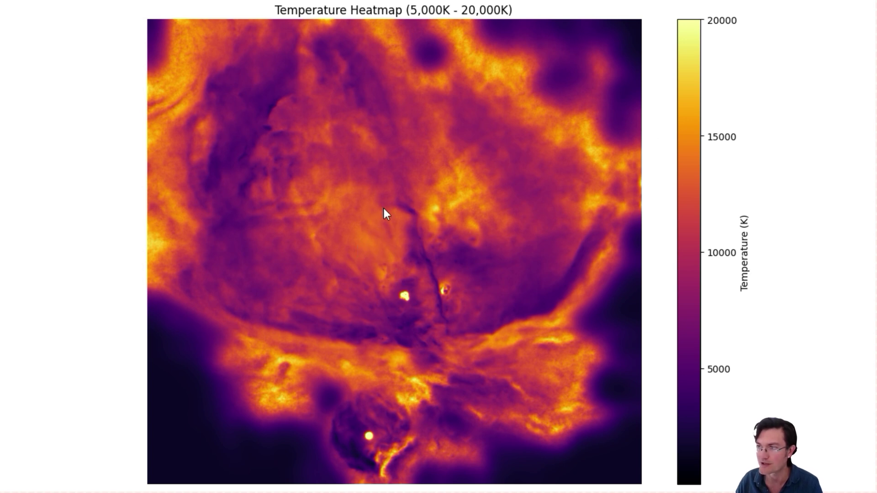
{"action": "left_click", "coordinate": [364, 225]}
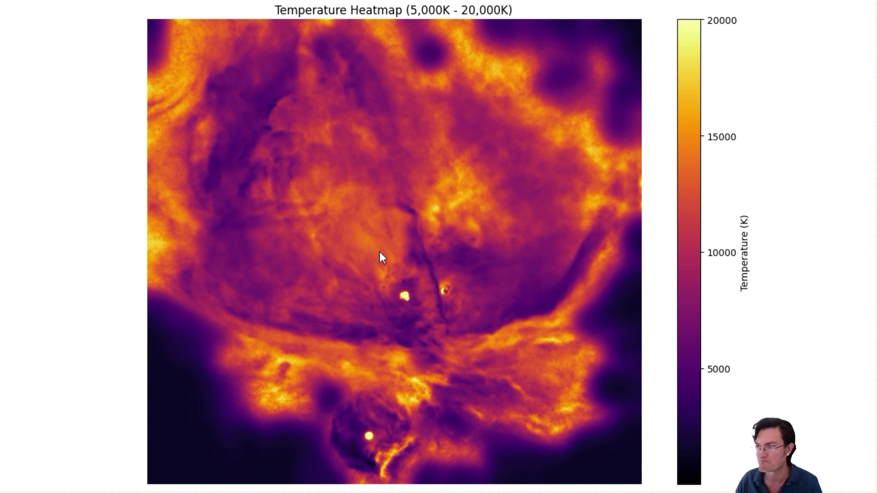
{"action": "left_click", "coordinate": [351, 225]}
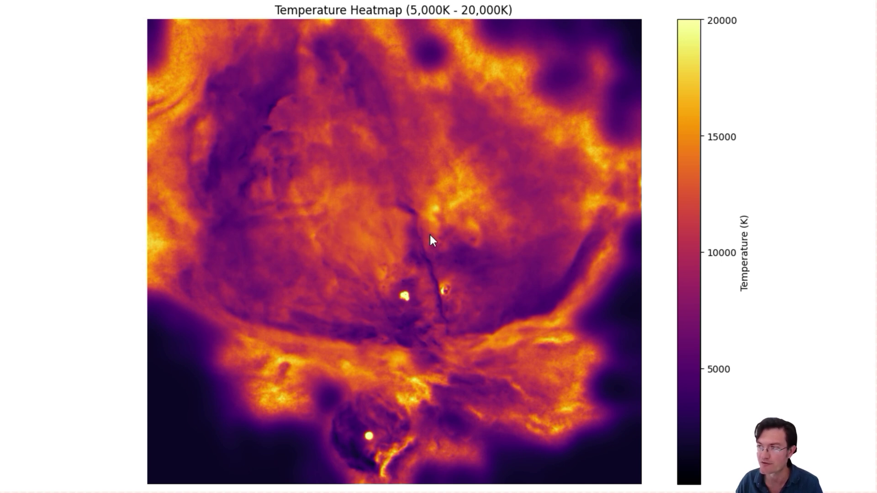
{"action": "left_click", "coordinate": [427, 218]}
{"action": "left_click", "coordinate": [259, 189]}
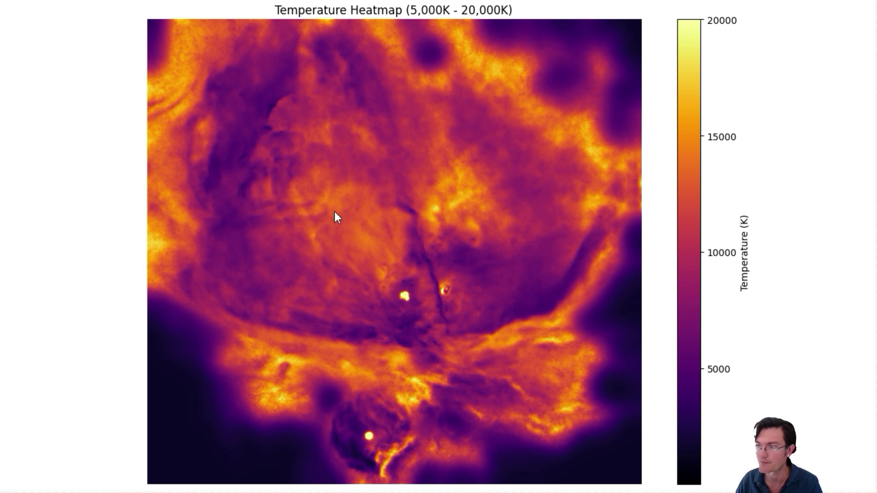
{"action": "left_click", "coordinate": [296, 215]}
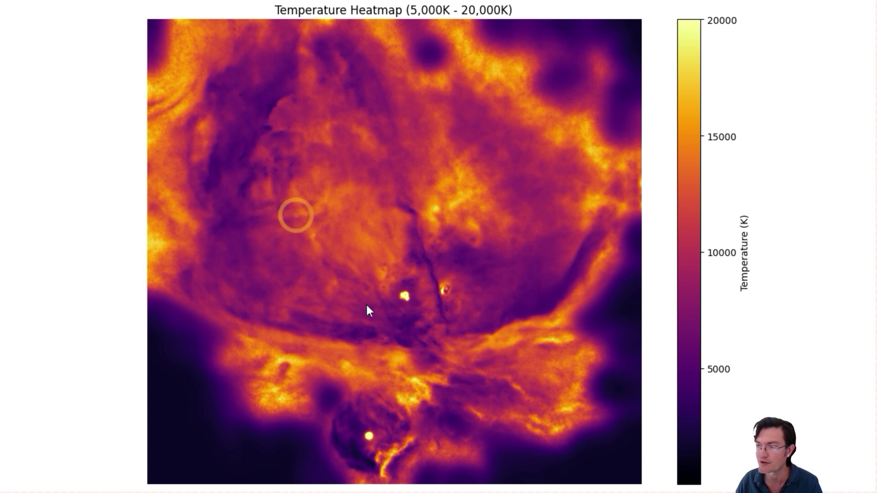
{"action": "left_click", "coordinate": [440, 306]}
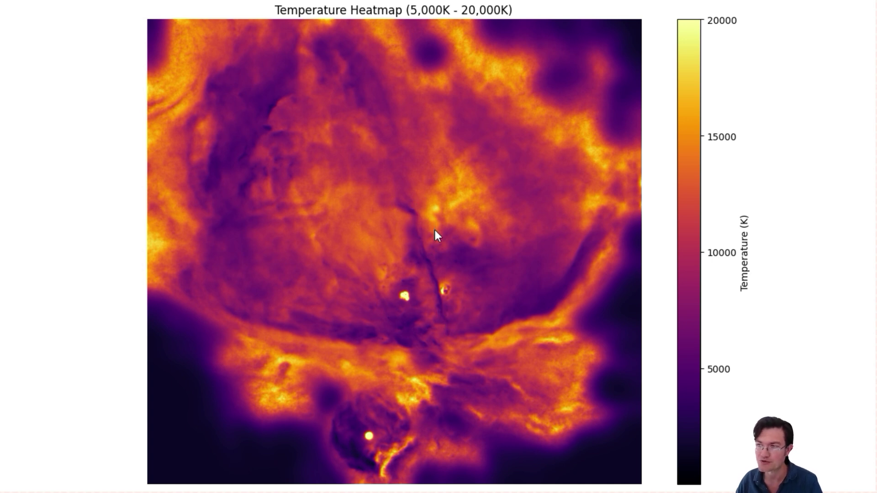
{"action": "left_click", "coordinate": [445, 317]}
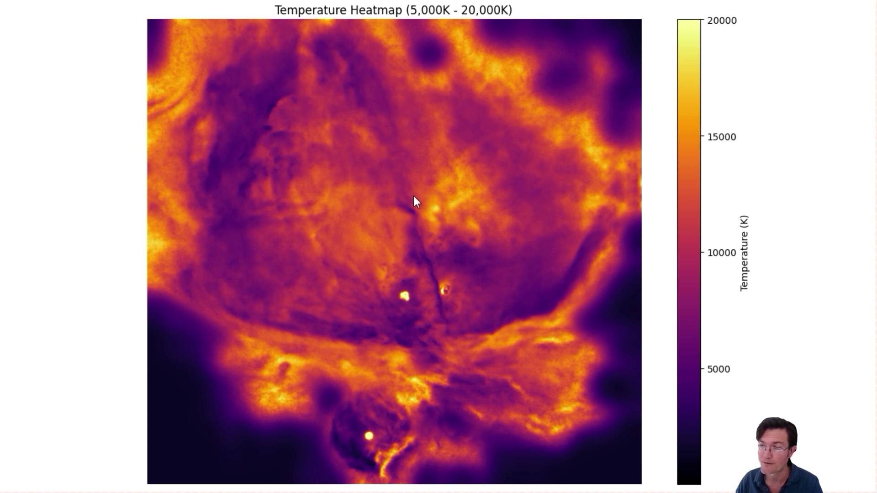
{"action": "left_click", "coordinate": [437, 314]}
{"action": "left_click", "coordinate": [347, 333]}
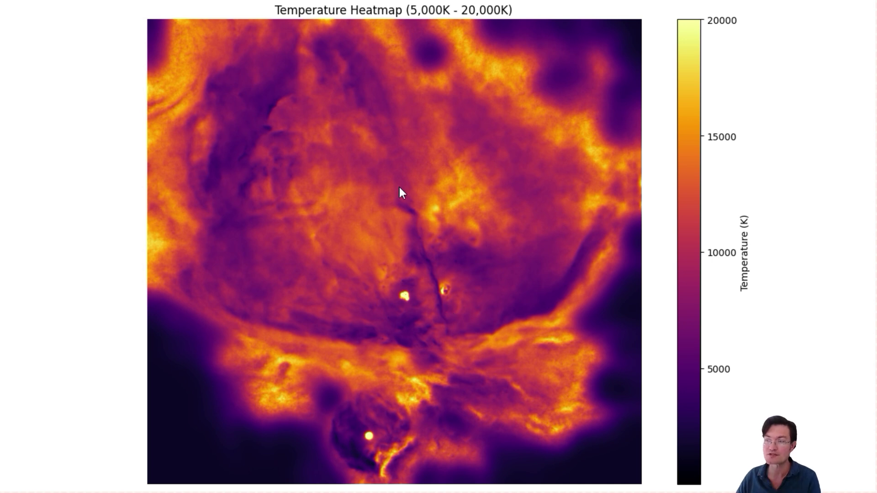
Step: Zoom the inferno heatmap onto the bright rim around the two central stars (15,000–20,000 K)
{"action": "left_click", "coordinate": [439, 320]}
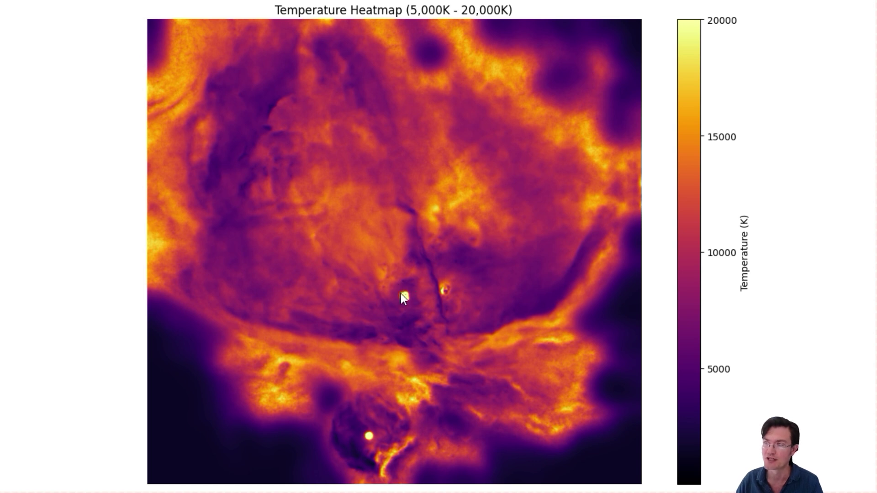
{"action": "left_click", "coordinate": [491, 271]}
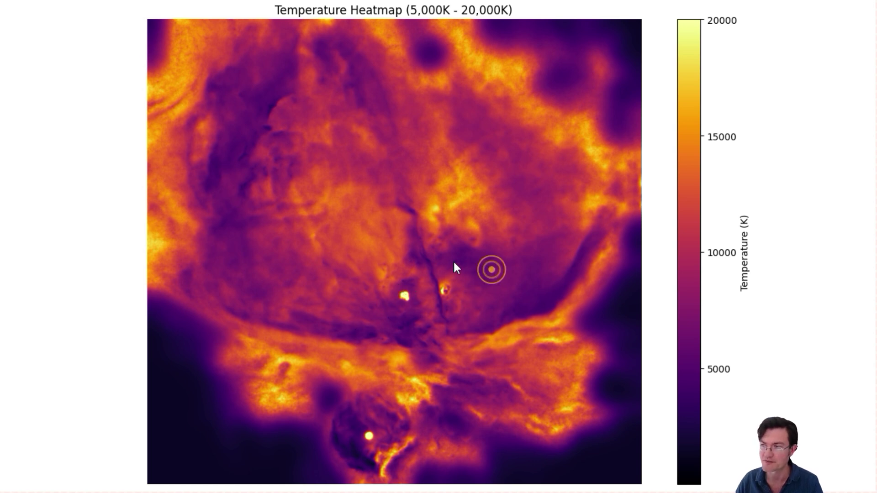